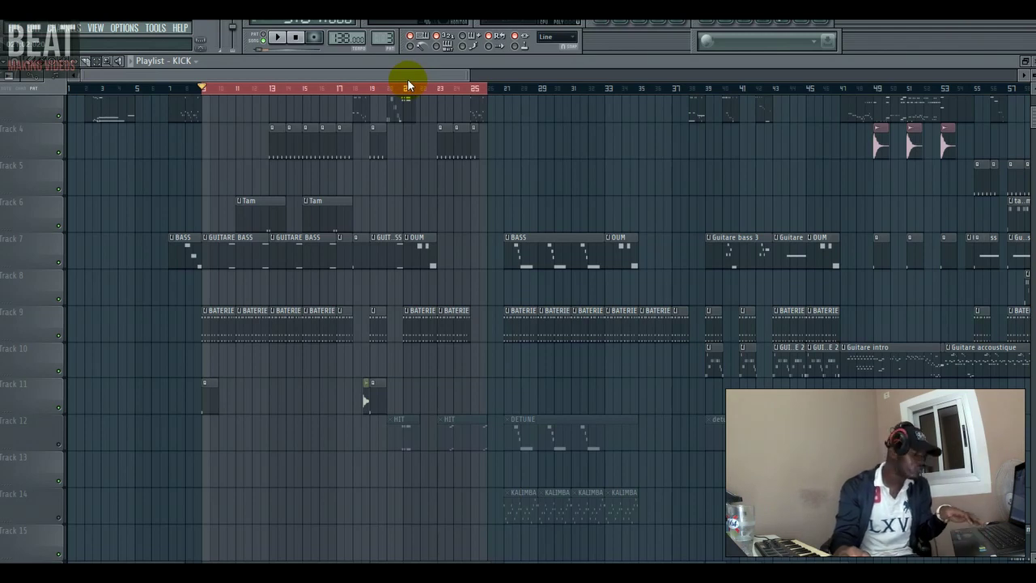
Step: Open the reFX Nexus #2 channel's instrument, dismiss its error, choose the PL Mute Guitars 2 preset and view its mixer track
key("space")
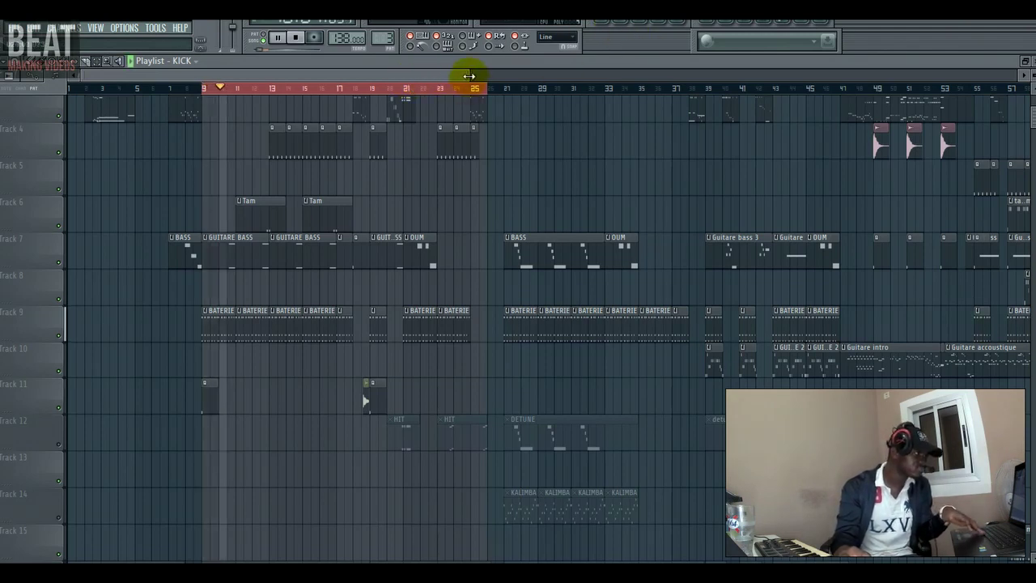
left_click_drag(469, 76, 408, 75)
double_click(421, 400)
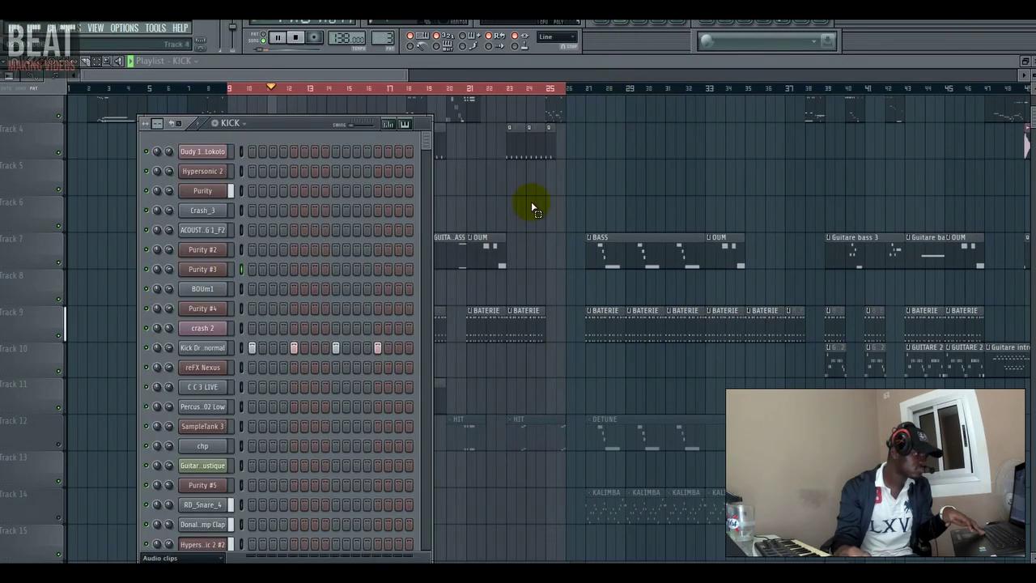
scroll(269, 357, "down", 12)
key("space")
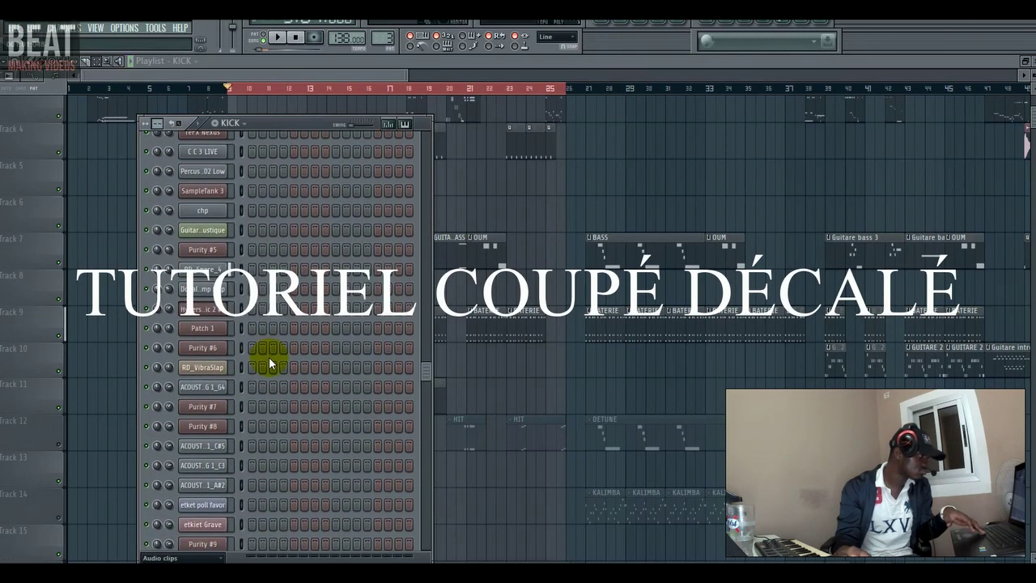
scroll(269, 364, "down", 9)
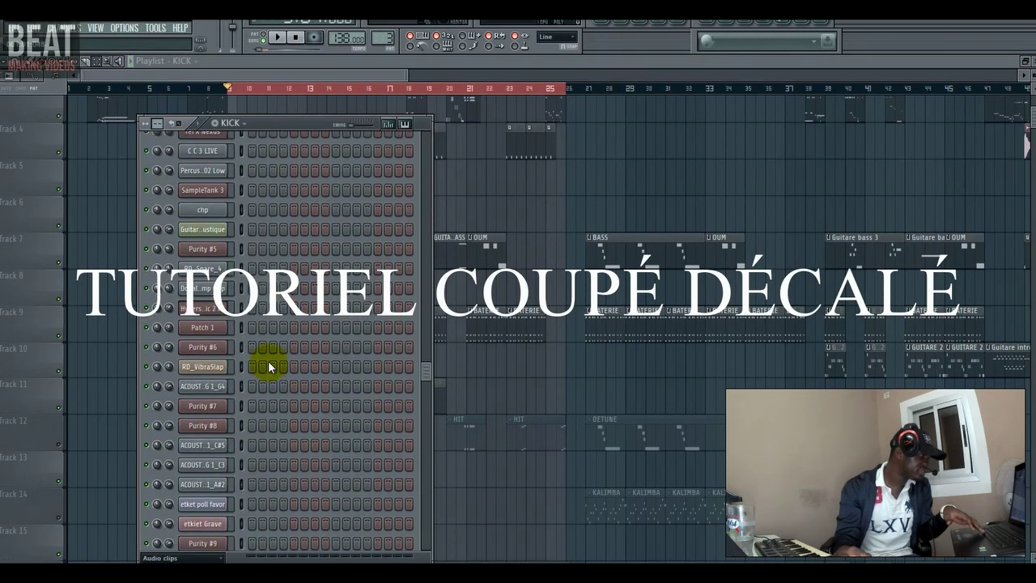
left_click(213, 489)
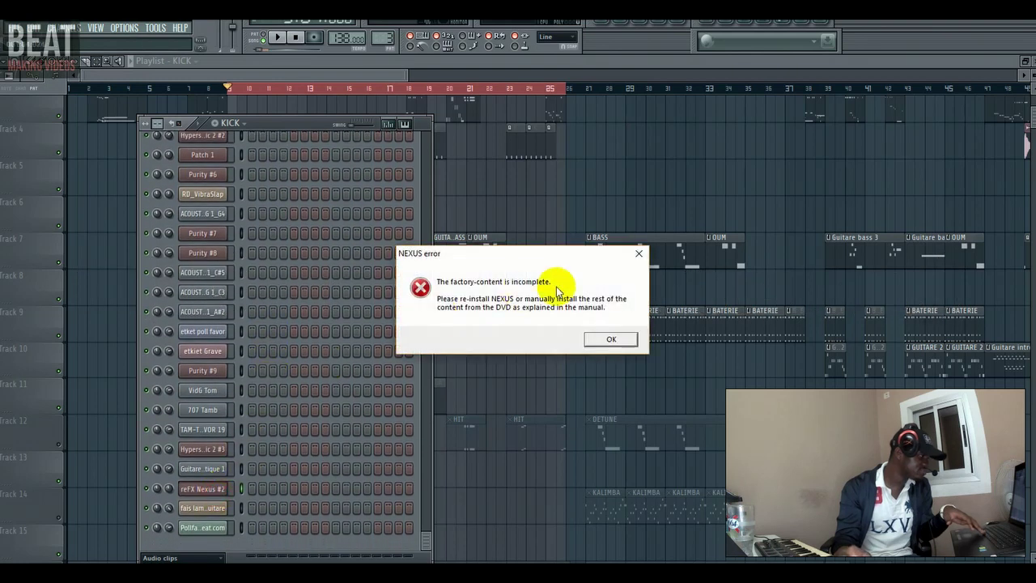
left_click(640, 254)
left_click(329, 239)
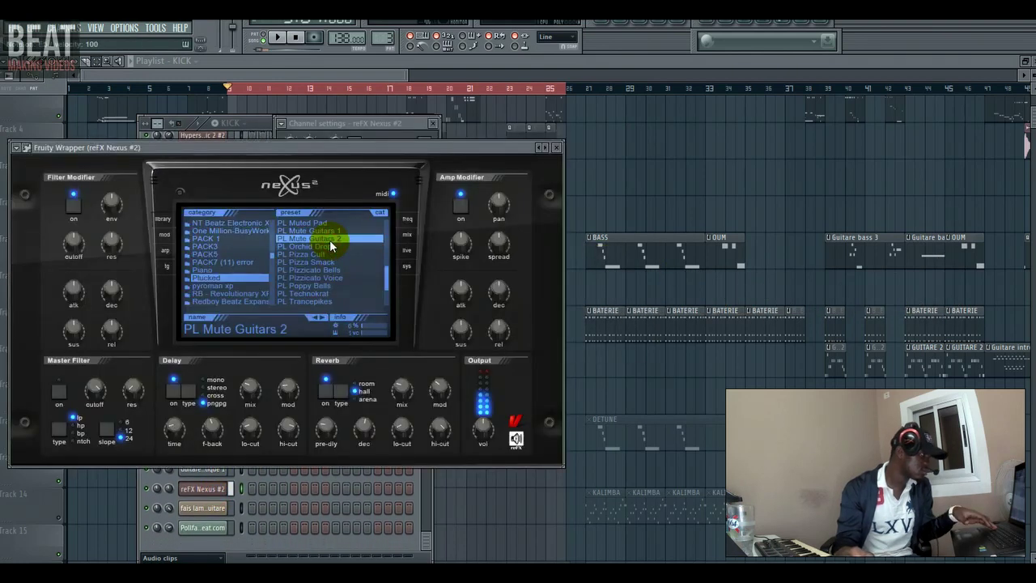
left_click(672, 36)
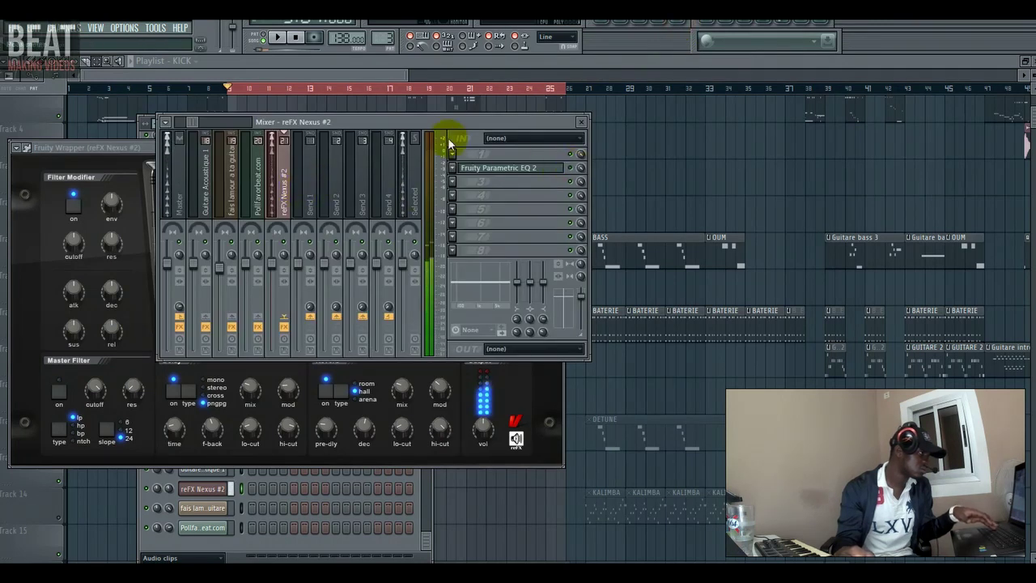
left_click(147, 158)
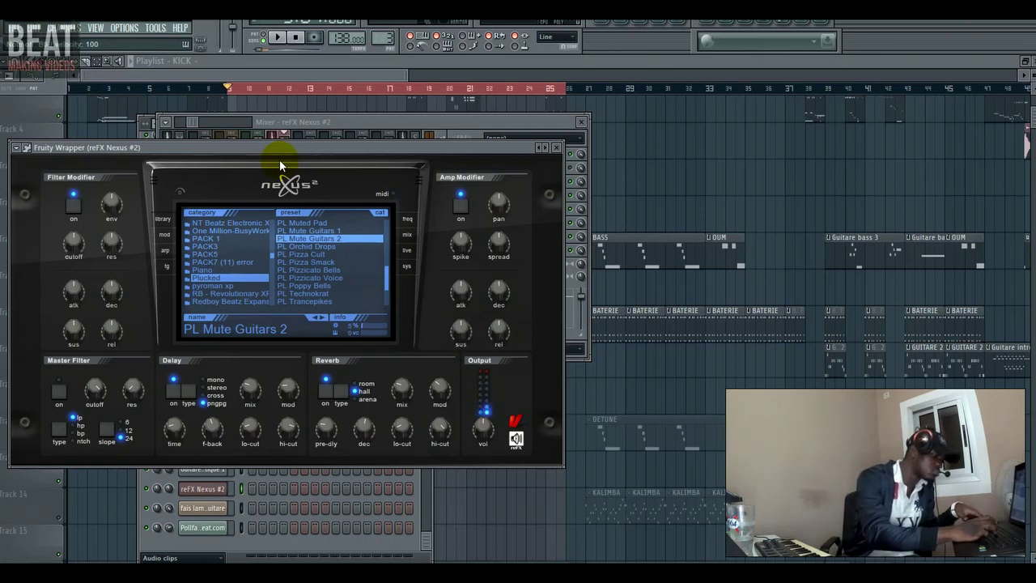
Step: Mute Track 7's bass clips in the playlist and audition the arrangement from bar 9 without them
key("space")
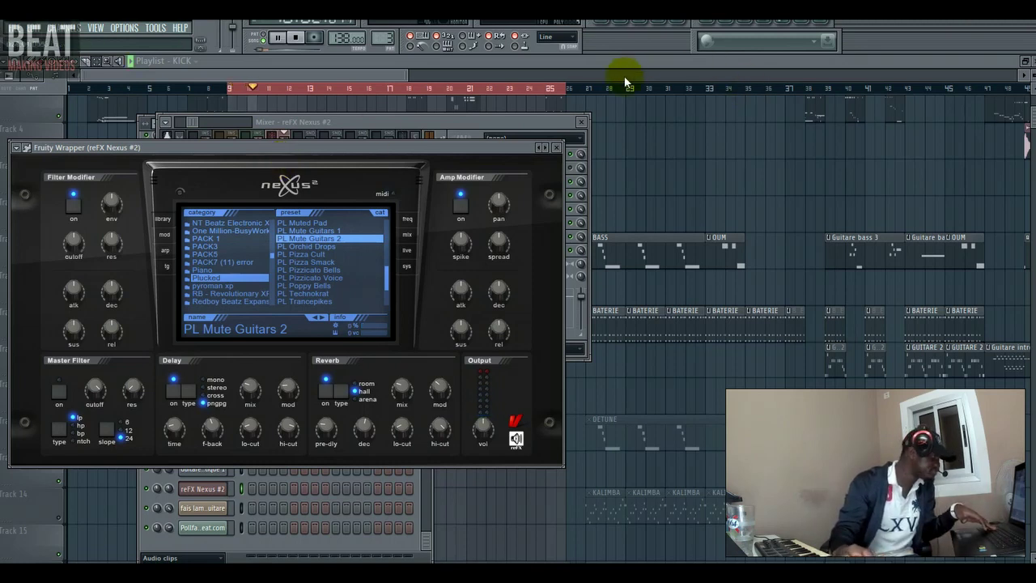
left_click(407, 74)
left_click_drag(406, 73, 370, 76)
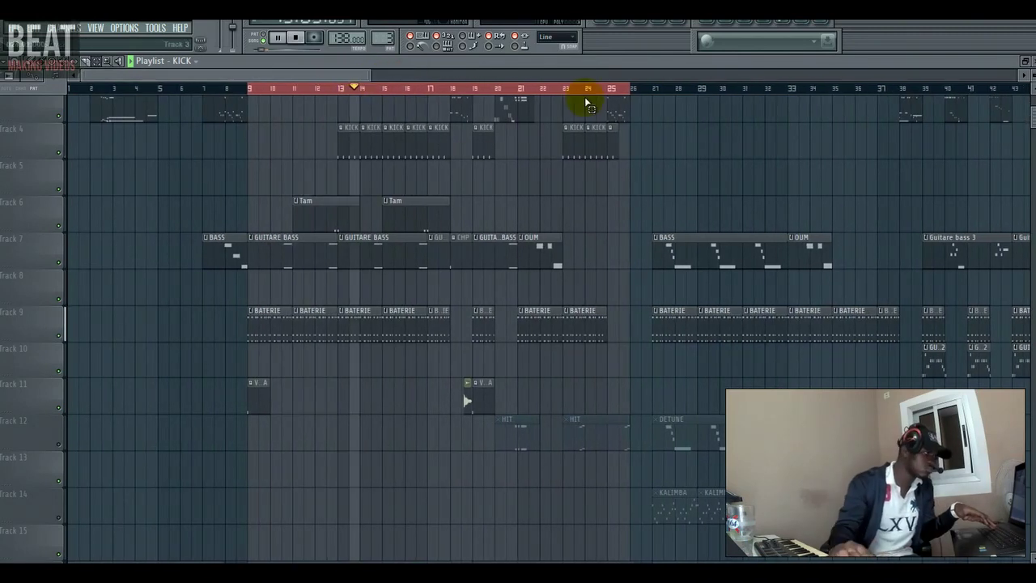
left_click(60, 261)
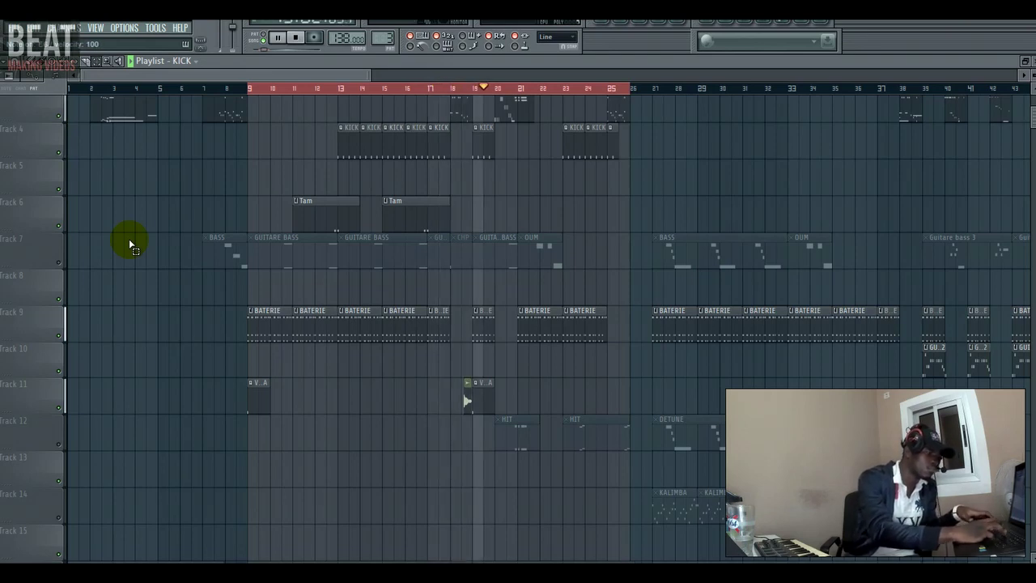
key("space")
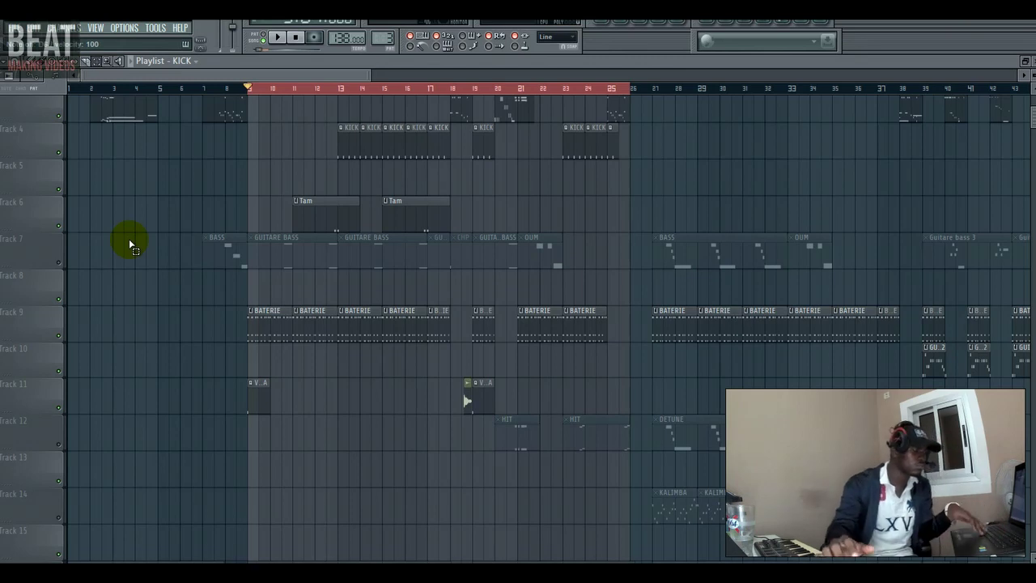
key("space")
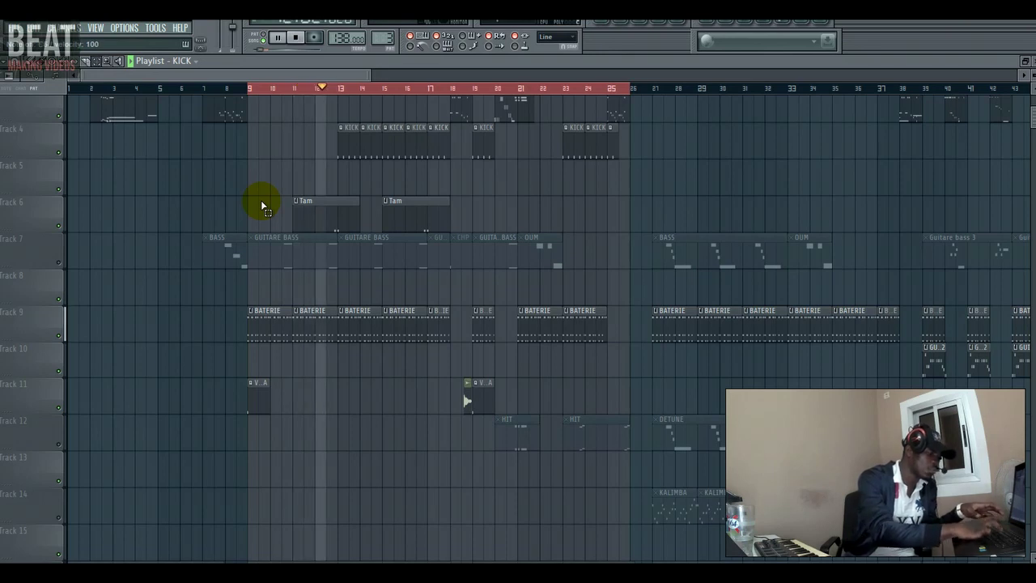
key("space")
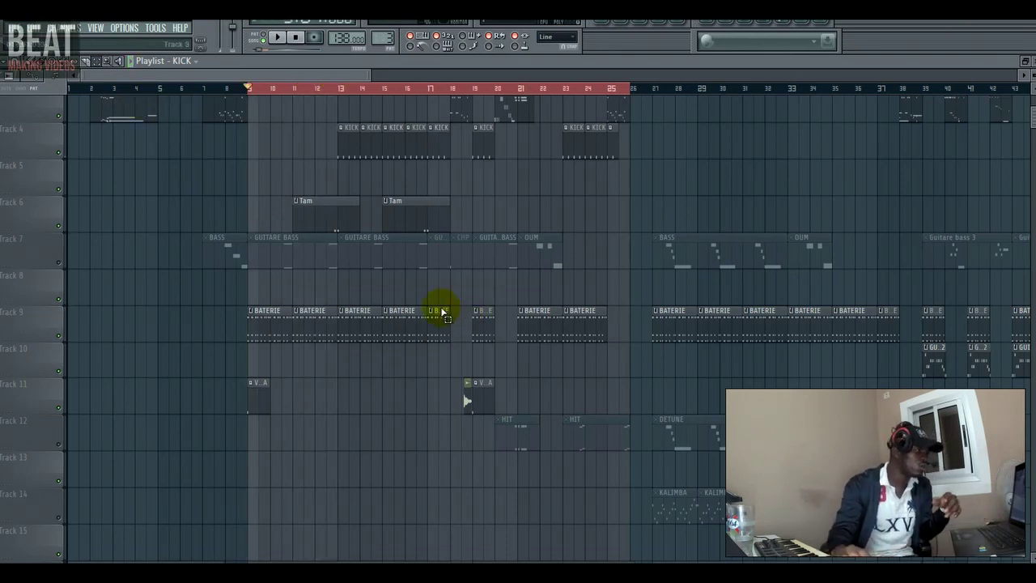
Step: Create a new empty pattern and name it Guitare mute
left_click(620, 21)
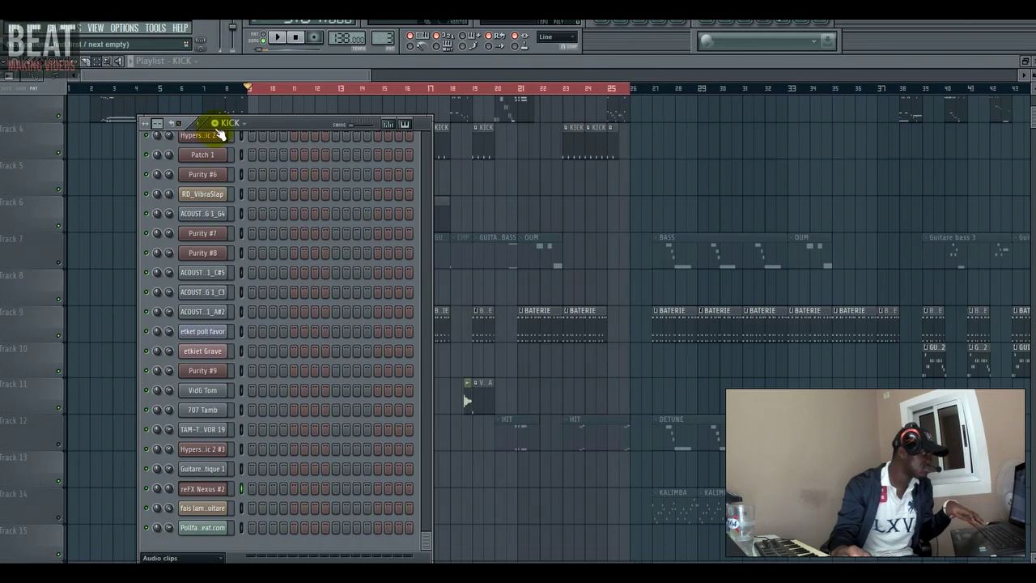
key("F4")
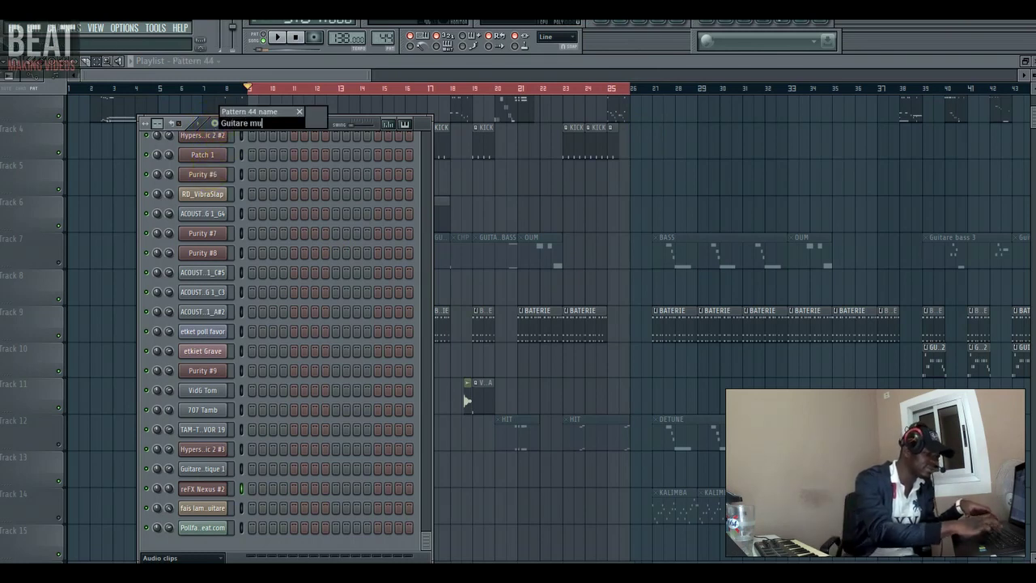
key("Return")
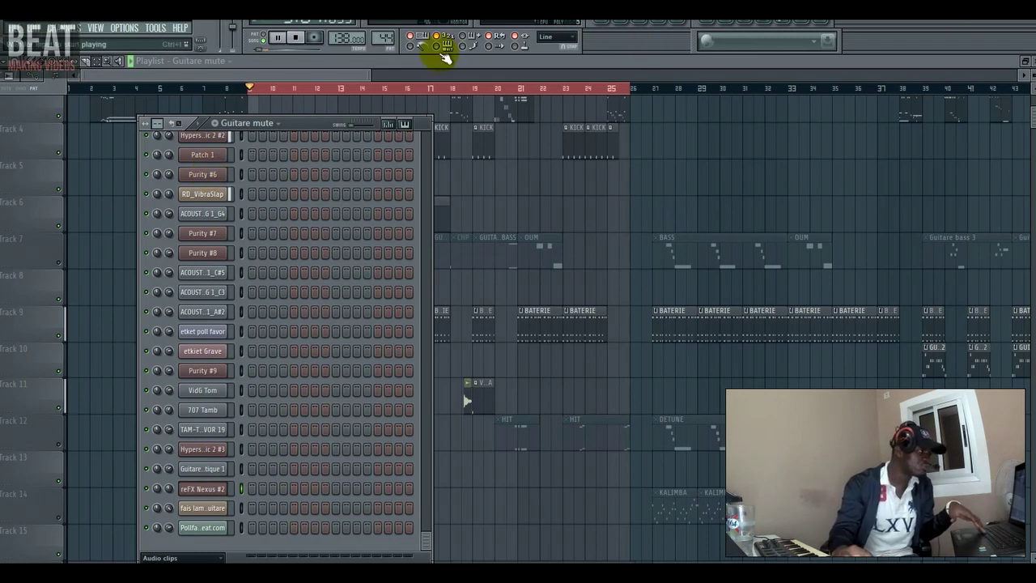
Step: Place a three-bar Guitare mute clip on Track 15 at bar 9 and record the muted guitar melody into it
left_click(362, 72)
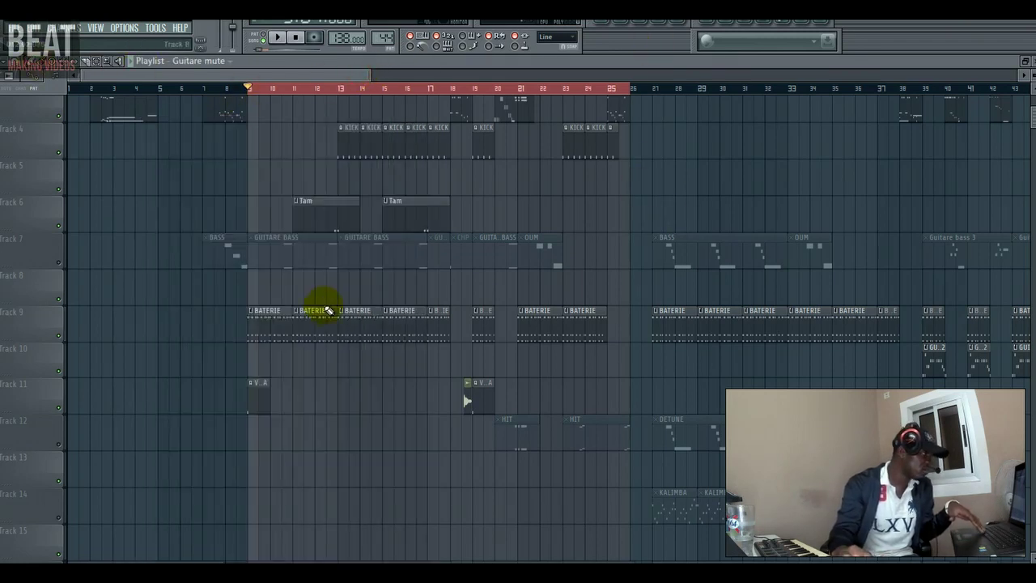
scroll(324, 310, "down", 3)
left_click(252, 432)
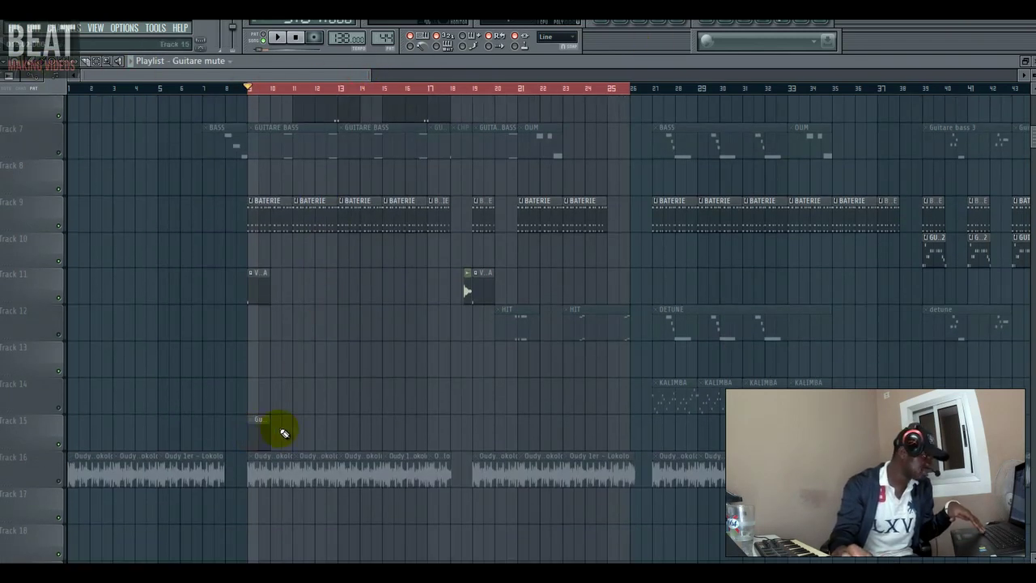
left_click_drag(283, 433, 318, 429)
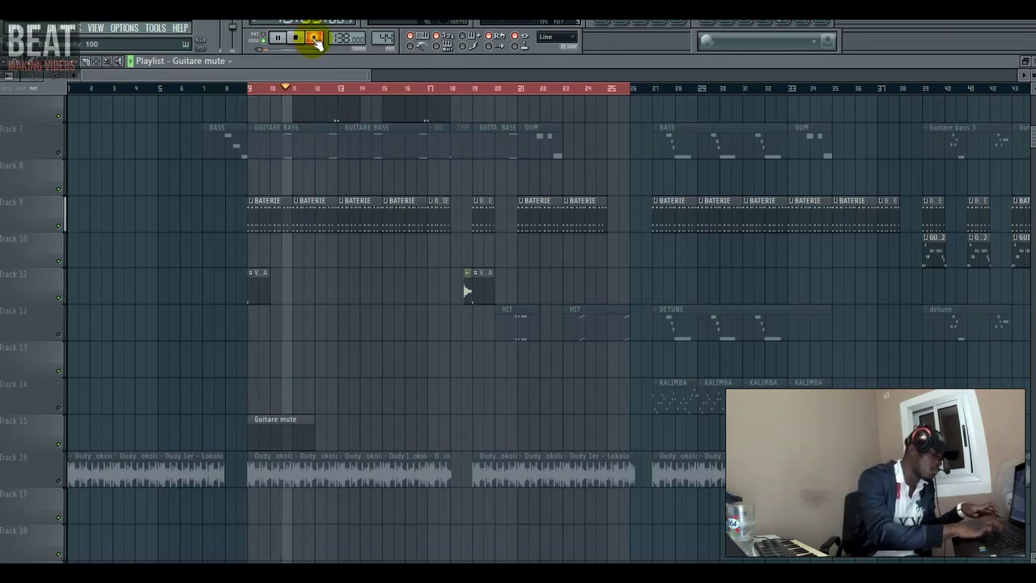
key("space")
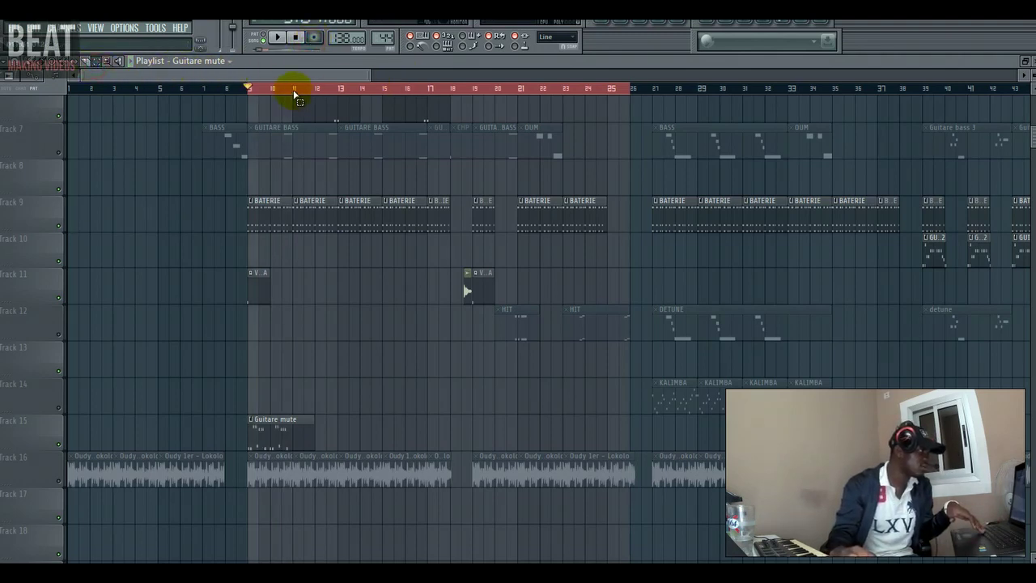
Step: Set the playback loop to bars 9 and 10 and shorten the Guitare mute clip to match
left_click_drag(294, 90, 252, 98)
key("space")
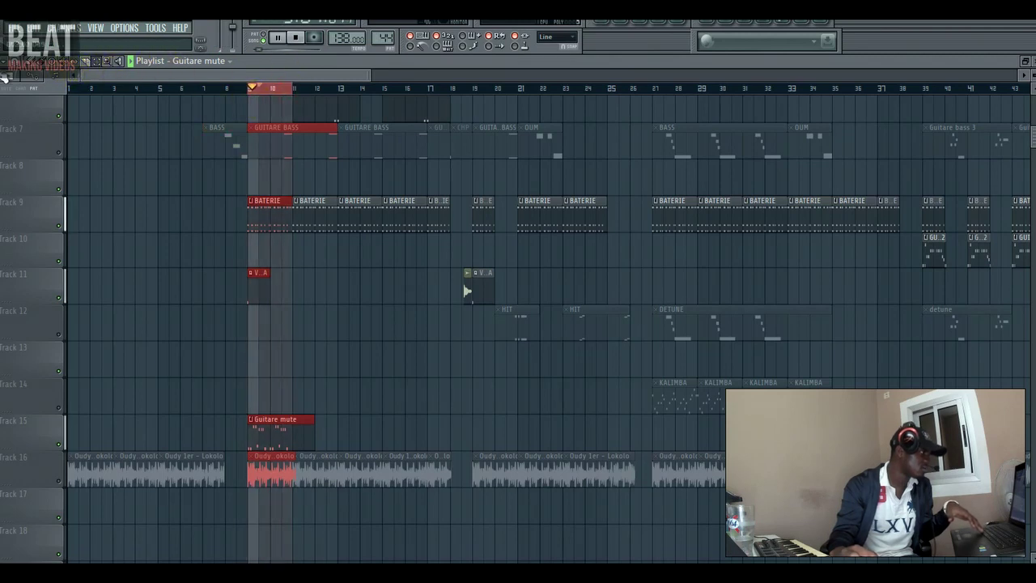
key("space")
left_click(297, 428)
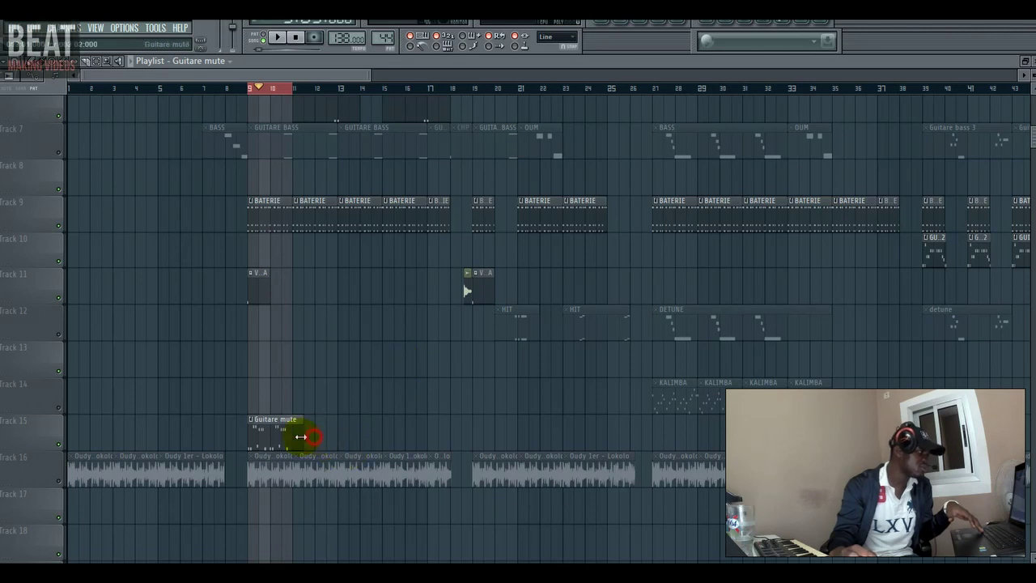
Step: Open the recorded notes in the piano roll, move the first E5 to the bar's start and add a third E5
left_click(620, 24)
left_click(299, 490)
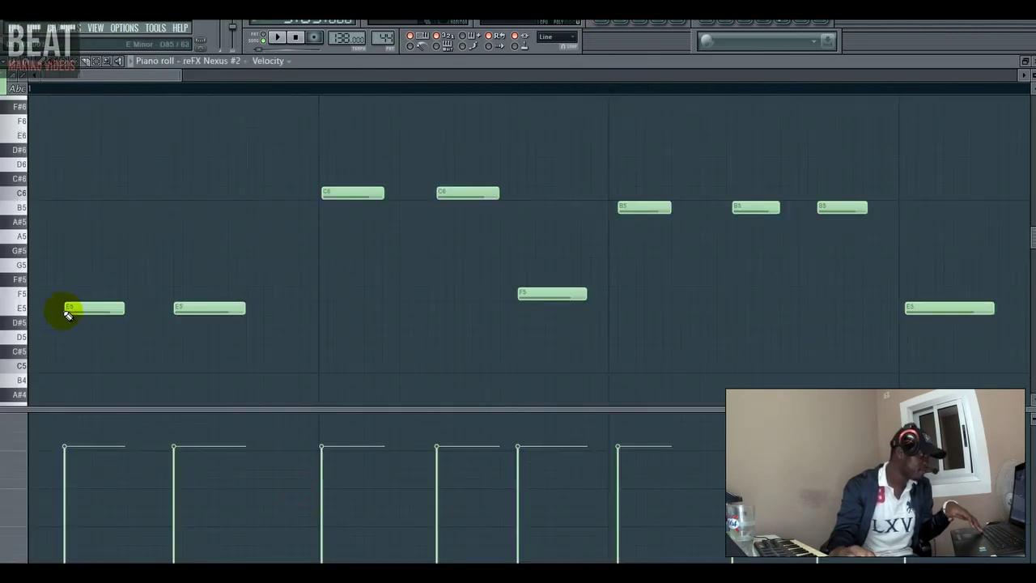
left_click_drag(65, 305, 58, 285)
left_click_drag(184, 75, 282, 75)
left_click(52, 88)
left_click_drag(134, 305, 169, 308)
Step: Audition the guitar melody and shift the second C6 note of the first bar slightly earlier
key("space")
key("space")
key("space")
left_click_drag(226, 196, 278, 193)
key("space")
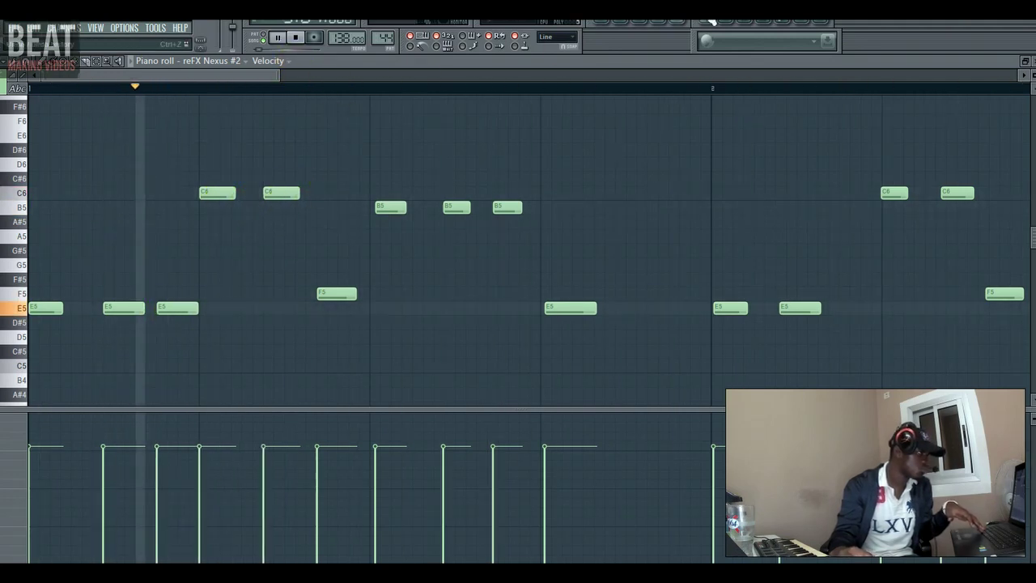
Step: Enable Fruity Parametric EQ 2 on the reFX Nexus #2 mixer track and shape a wide curve with low and high cuts
left_click(678, 23)
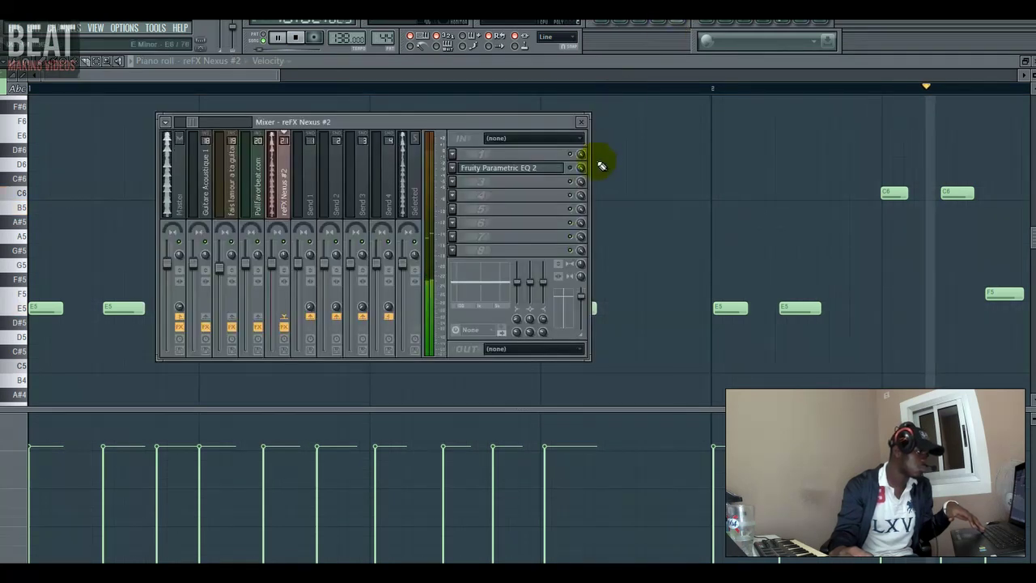
left_click(518, 169)
left_click(571, 169)
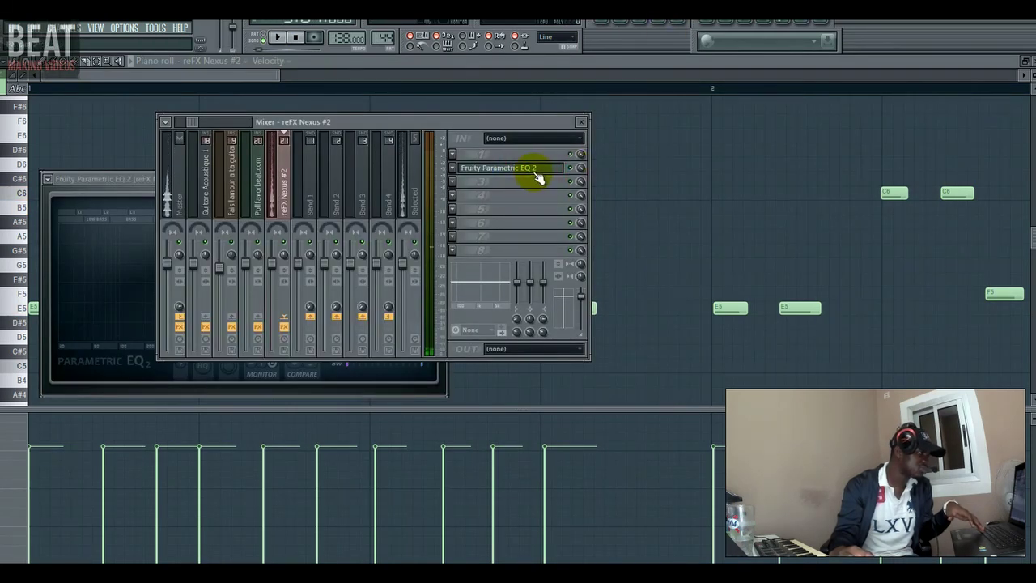
left_click(131, 180)
left_click_drag(226, 283, 315, 284)
mouse_move(168, 284)
left_mouse_down()
mouse_move(82, 282)
mouse_move(181, 270)
left_mouse_up()
key("space")
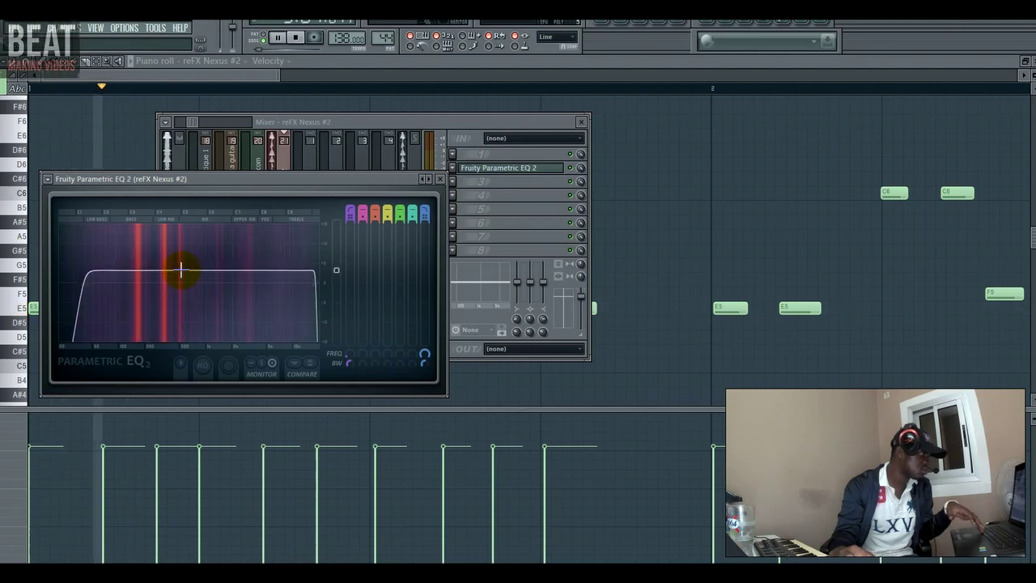
left_click(439, 179)
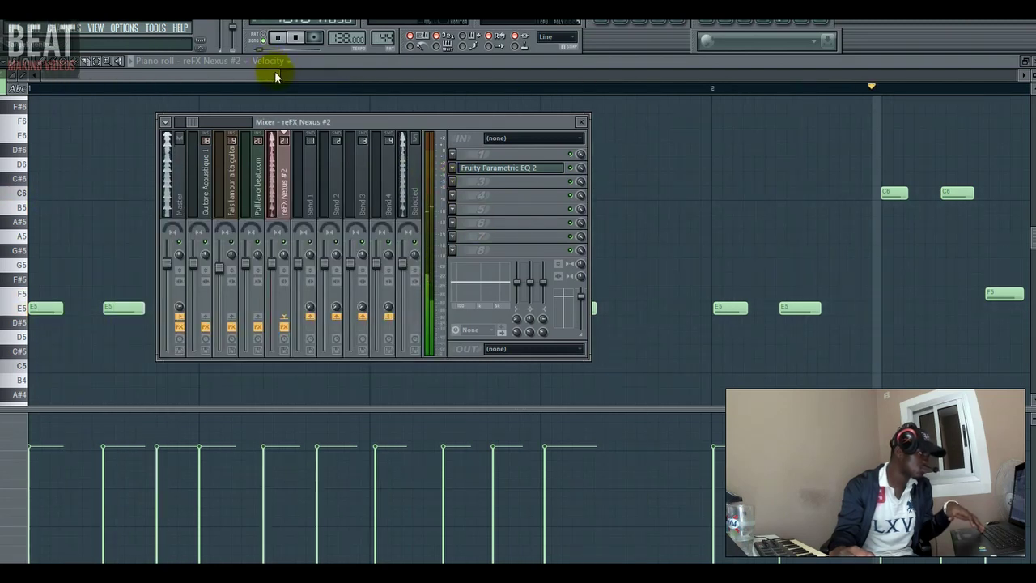
Step: Tighten the first bar's note timing by nudging the second E5, second C6, B5 notes and final E5 onto the grid
left_click_drag(278, 75, 424, 77)
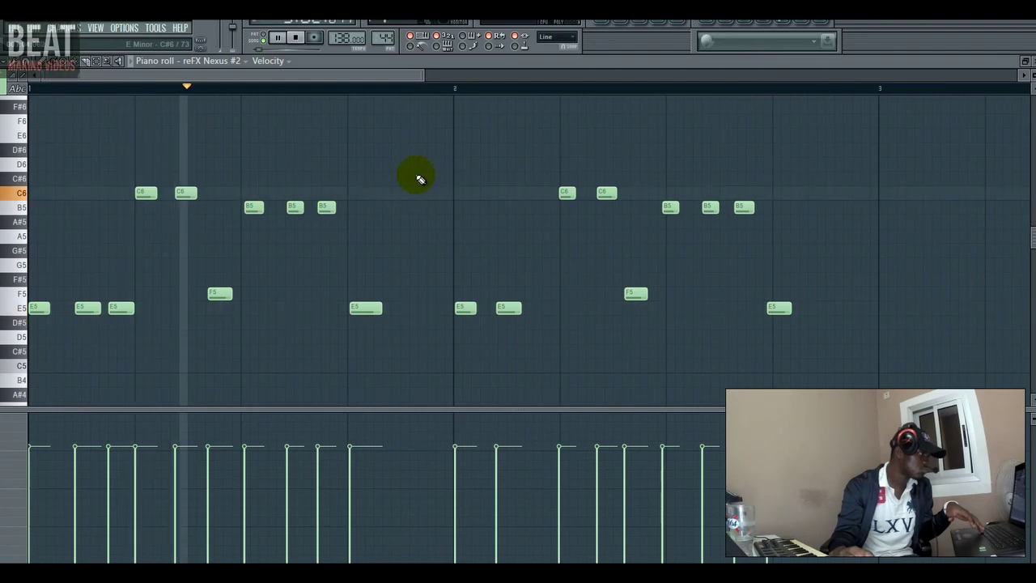
key("space")
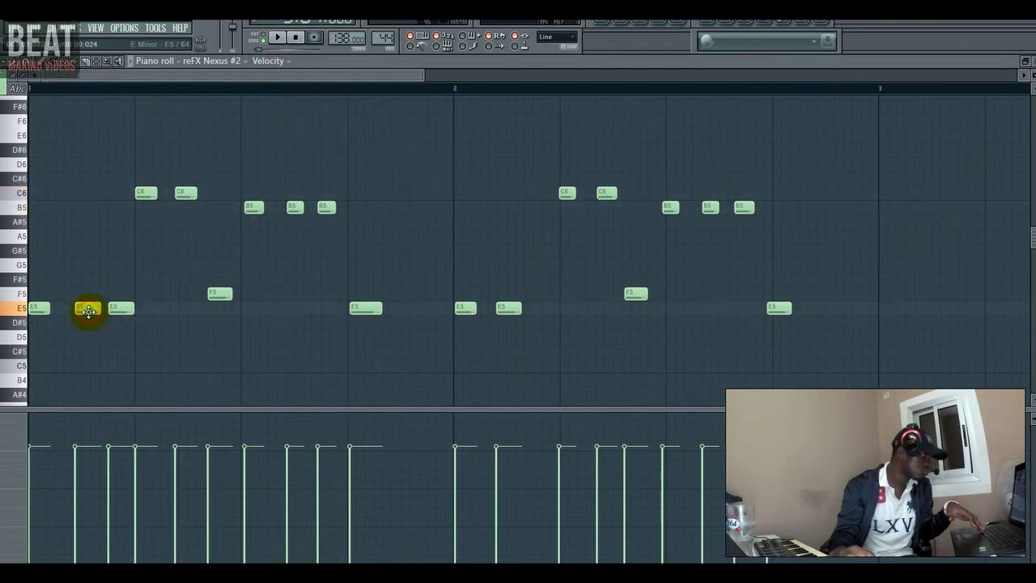
left_click_drag(87, 311, 86, 311)
left_click_drag(185, 193, 181, 192)
key("space")
left_click_drag(219, 293, 219, 294)
left_click_drag(253, 208, 250, 208)
left_click_drag(293, 207, 291, 208)
left_click_drag(325, 209, 324, 207)
left_click_drag(365, 308, 366, 309)
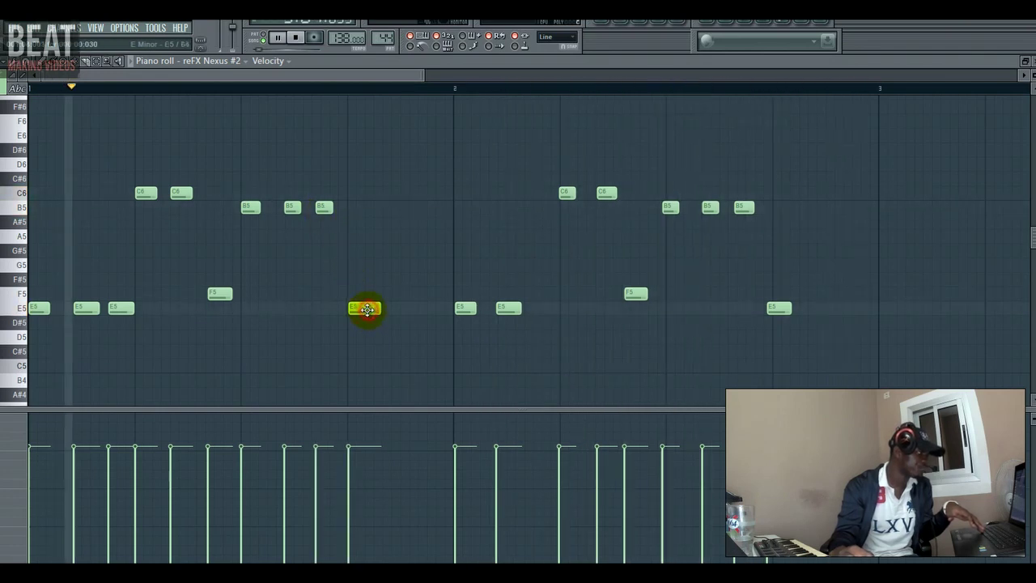
Step: Tighten the second bar's timing by nudging the C6, F5 and B5 notes and moving the last E5 onto the fourth beat
left_click(465, 308)
left_click_drag(503, 310, 503, 309)
left_click_drag(566, 193, 603, 194)
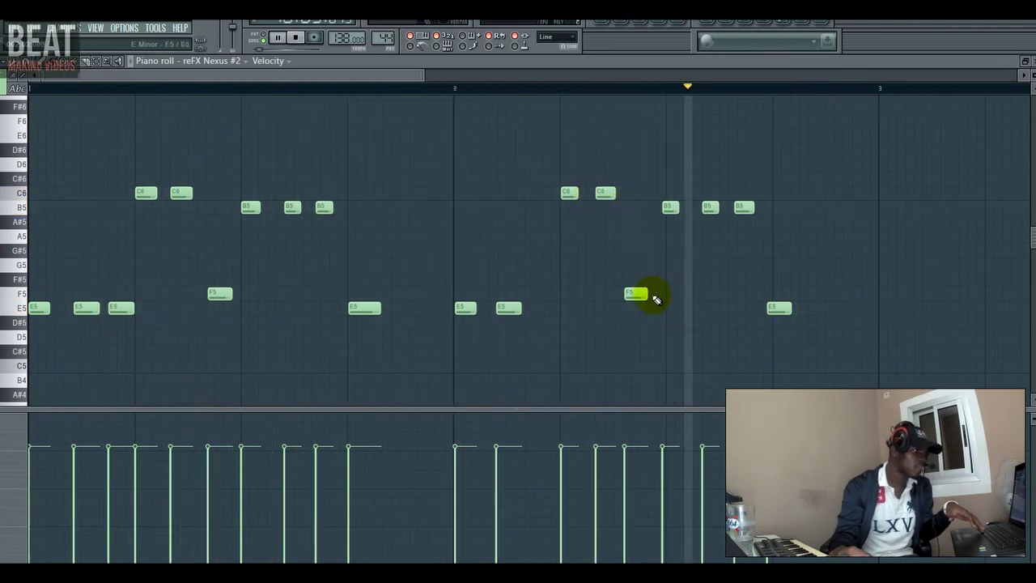
left_click_drag(656, 299, 662, 299)
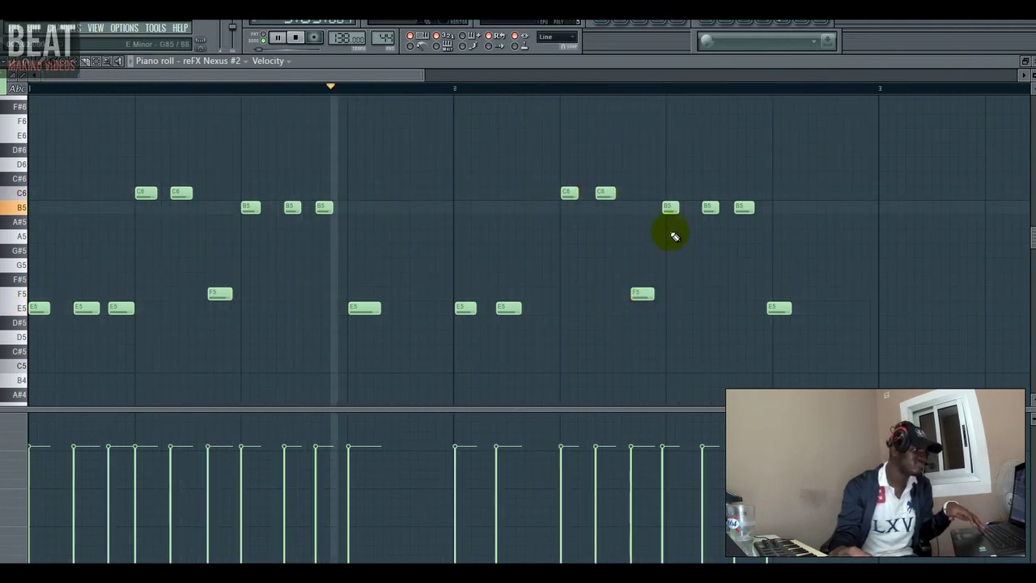
left_click_drag(669, 209, 675, 209)
left_click_drag(706, 210, 705, 212)
left_click_drag(739, 211, 741, 211)
left_click_drag(777, 309, 784, 308)
left_click(617, 28)
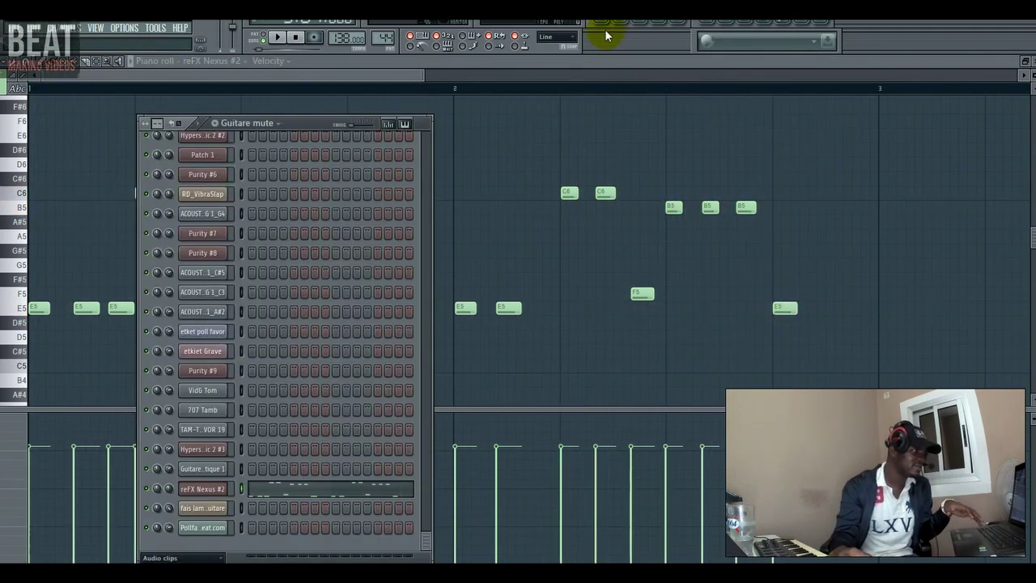
Step: Place Guitare mute pattern clips at bars 11 and 7 on Track 15, clear the time selection and audition them
left_click(606, 24)
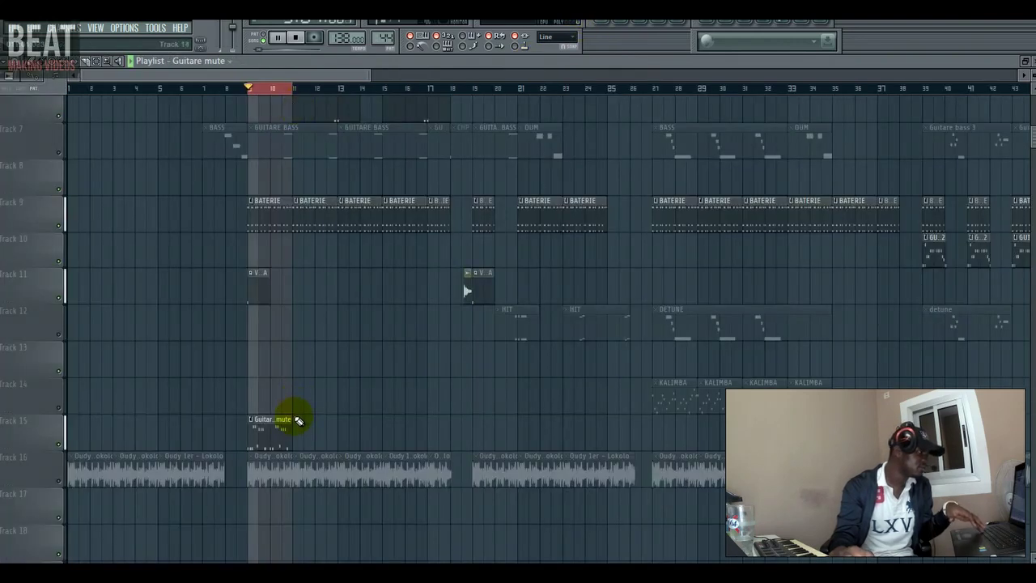
left_click(202, 88)
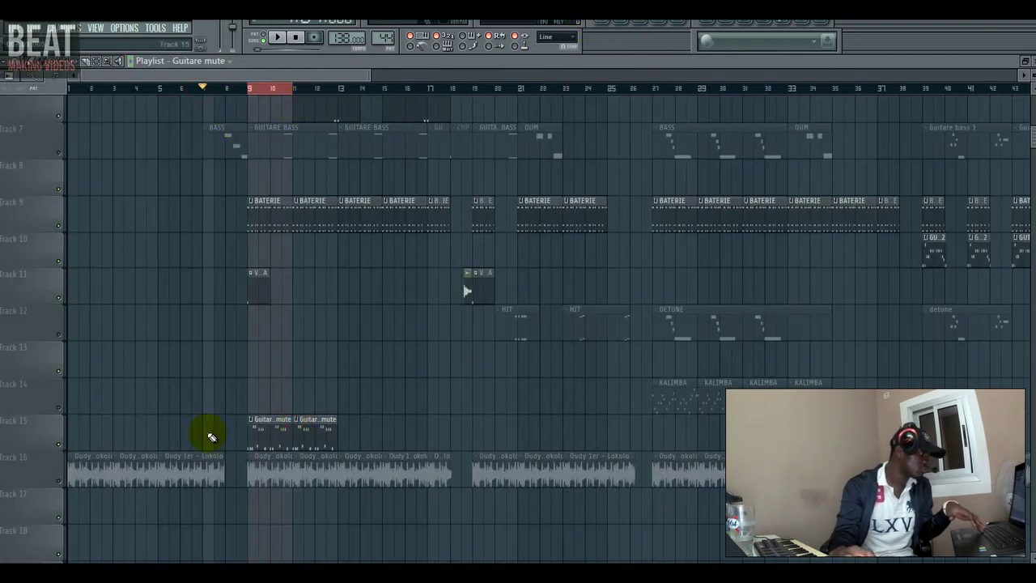
left_click(211, 437)
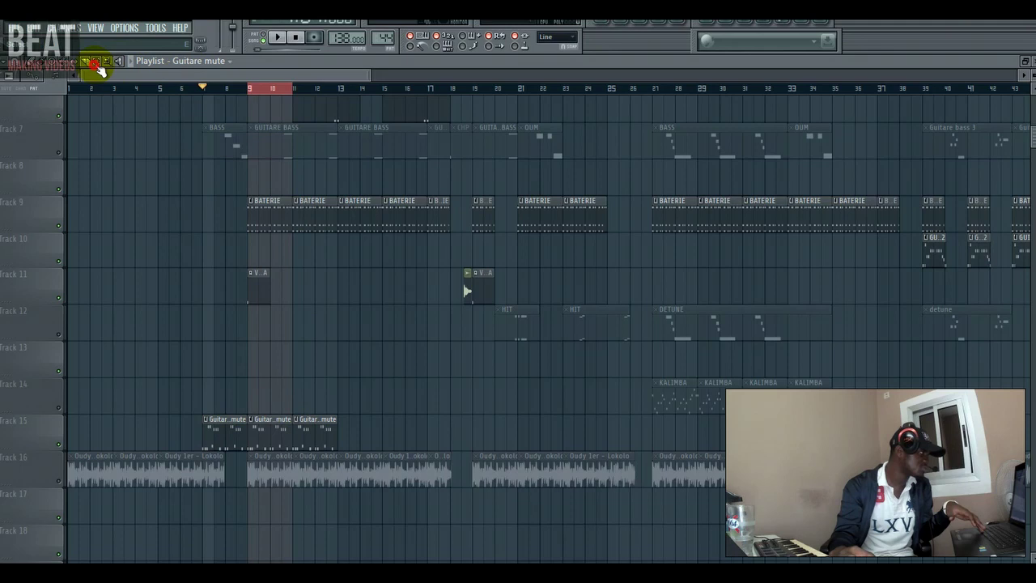
left_click(261, 89)
key("space")
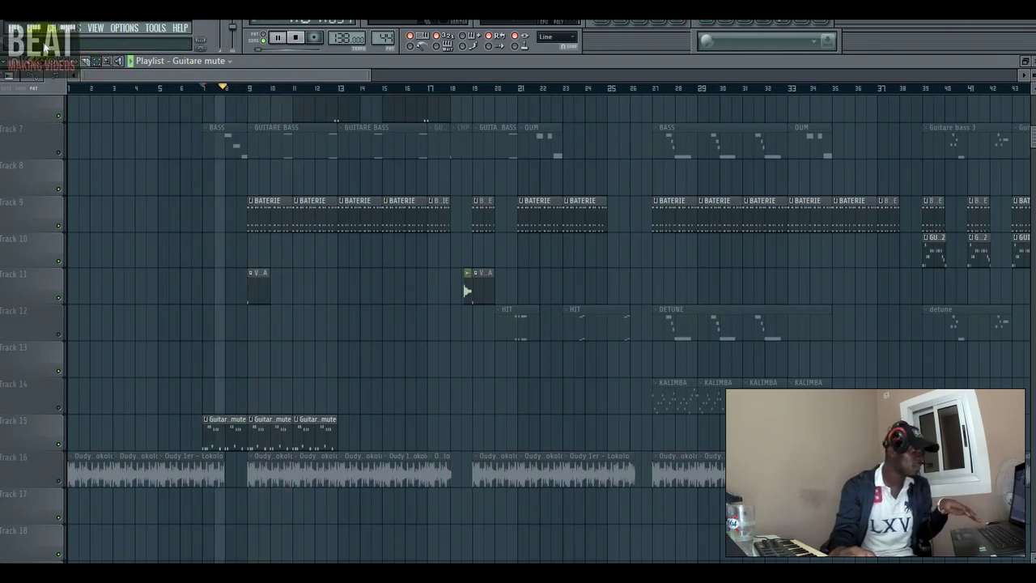
key("space")
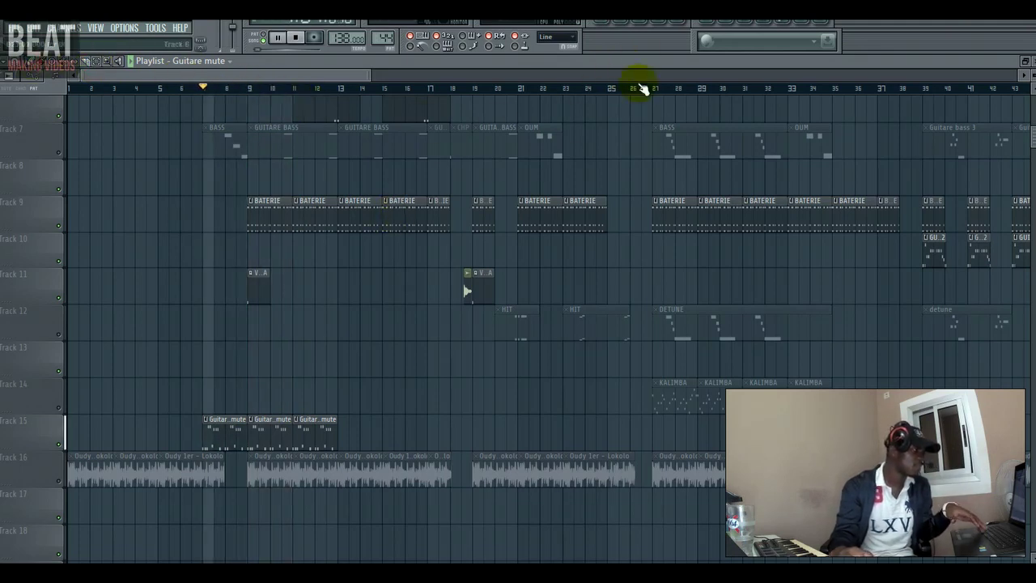
Step: Adjust the delay mix of reFX Nexus #2 while auditioning the muted guitar
key("F6")
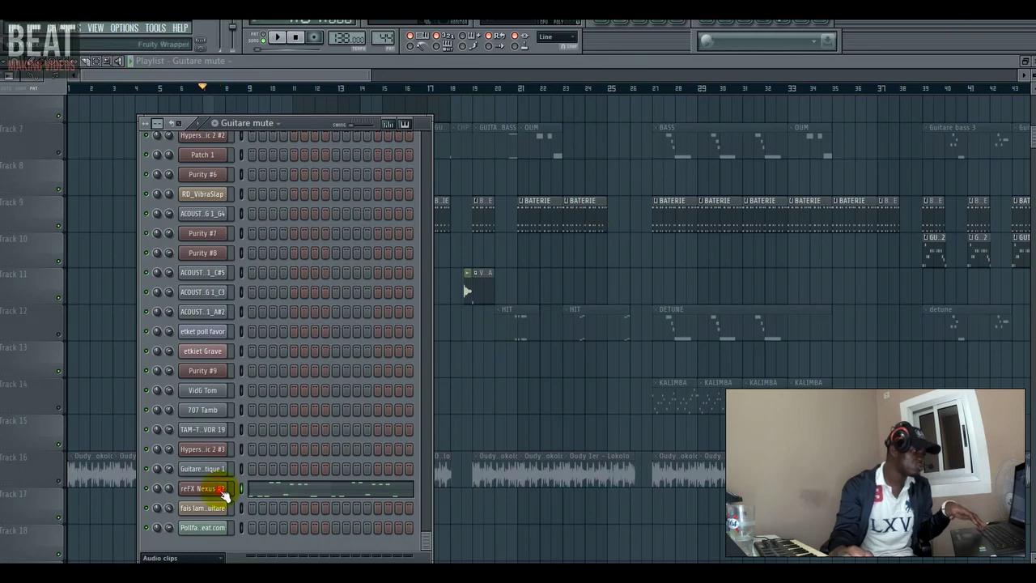
left_click(220, 490)
left_click(640, 252)
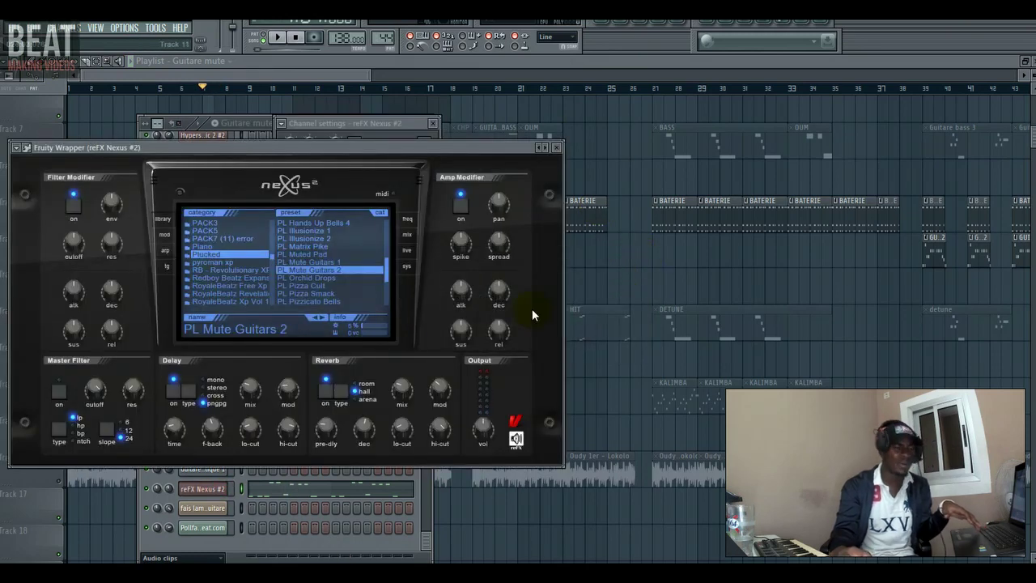
mouse_move(240, 404)
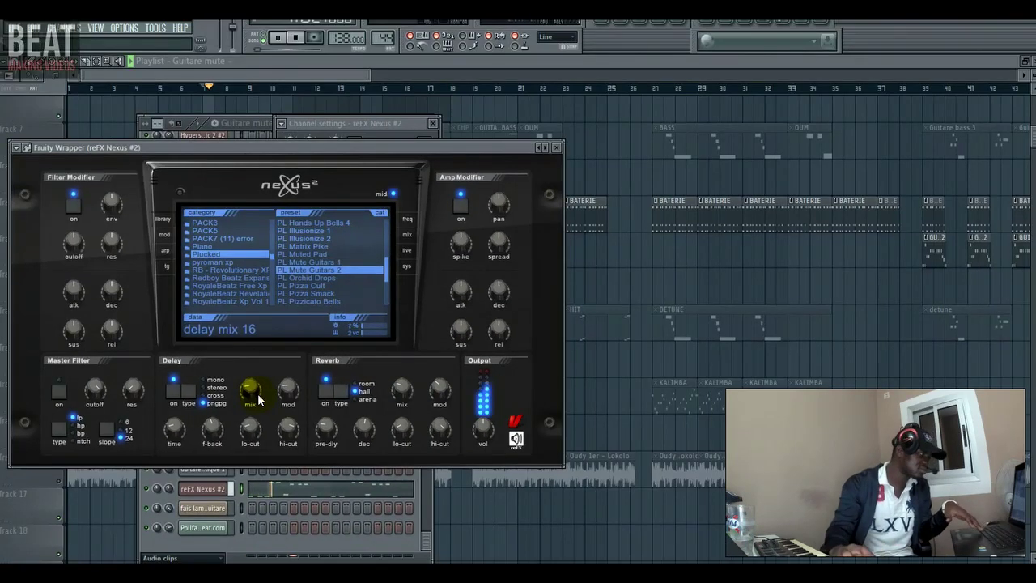
mouse_move(407, 392)
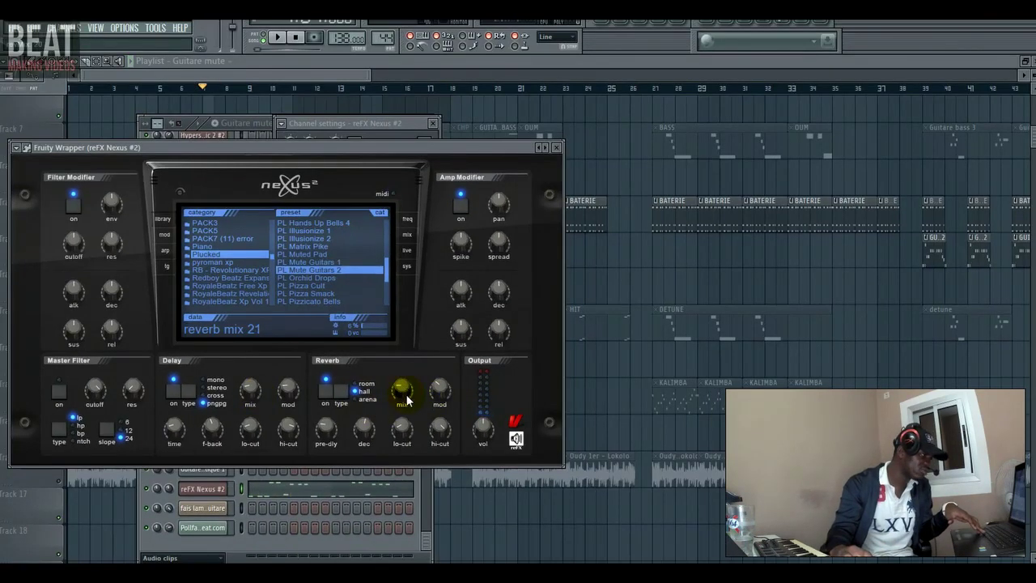
key("space")
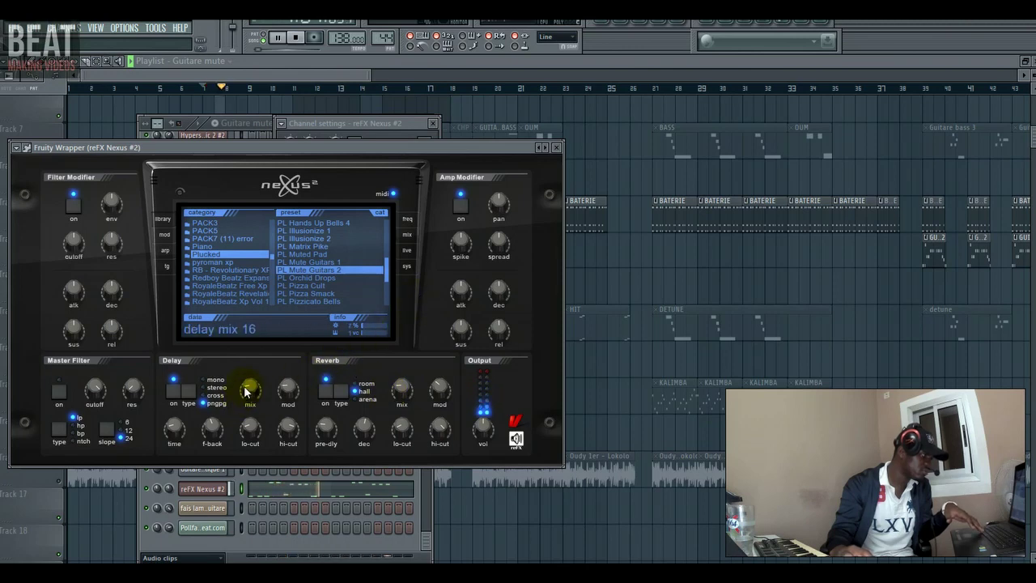
left_click_drag(247, 390, 248, 384)
key("space")
left_click(320, 71)
key("space")
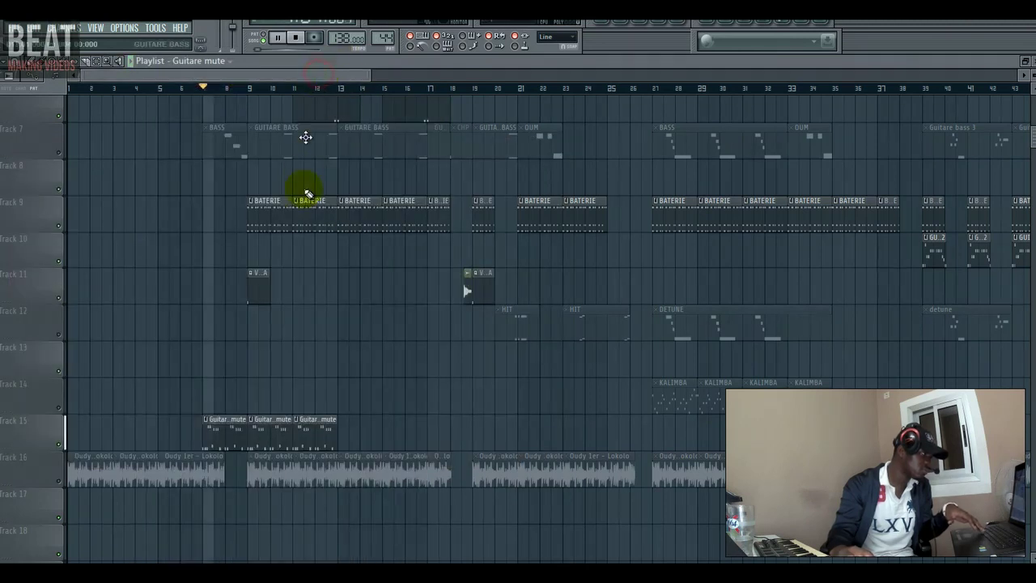
Step: Shift the first bar's second C6, F5 and third B5 notes slightly later in the guitar pattern
left_click_drag(369, 75, 330, 75)
key("space")
key("space")
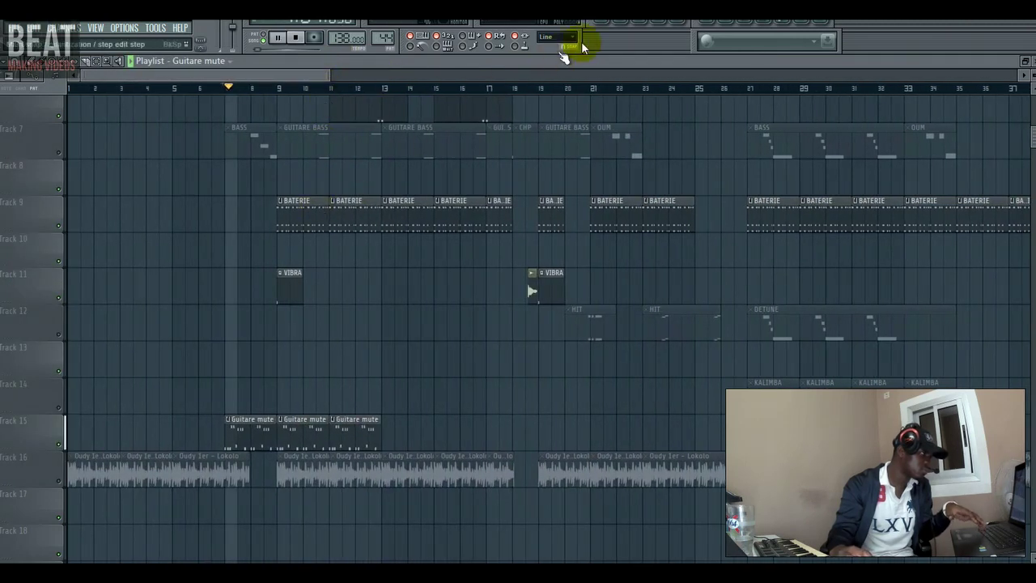
key("space")
left_click(645, 20)
left_click_drag(174, 194, 190, 193)
left_click(223, 300)
key("space")
left_click_drag(223, 300, 229, 297)
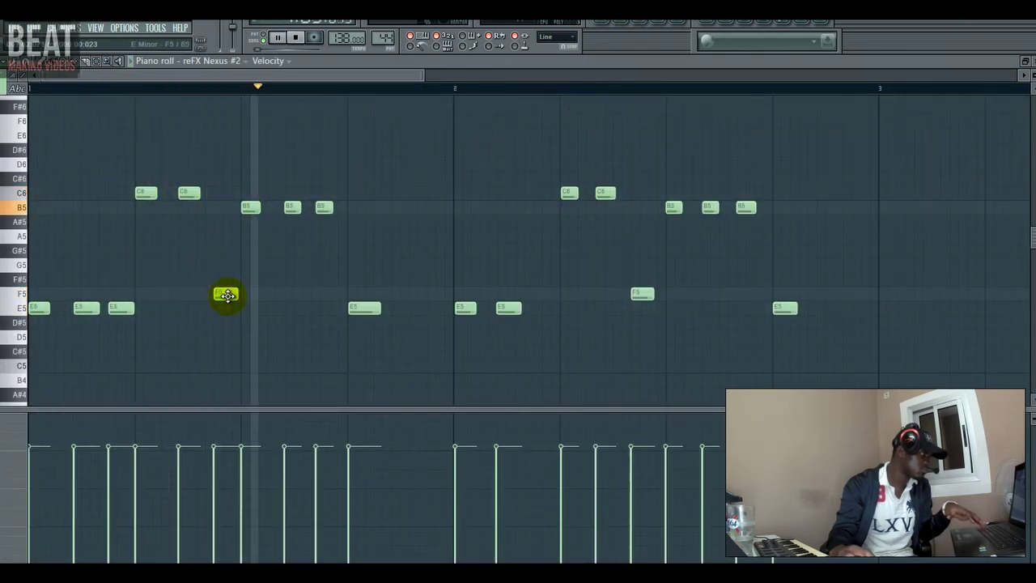
left_click(322, 208)
left_click_drag(322, 207, 331, 207)
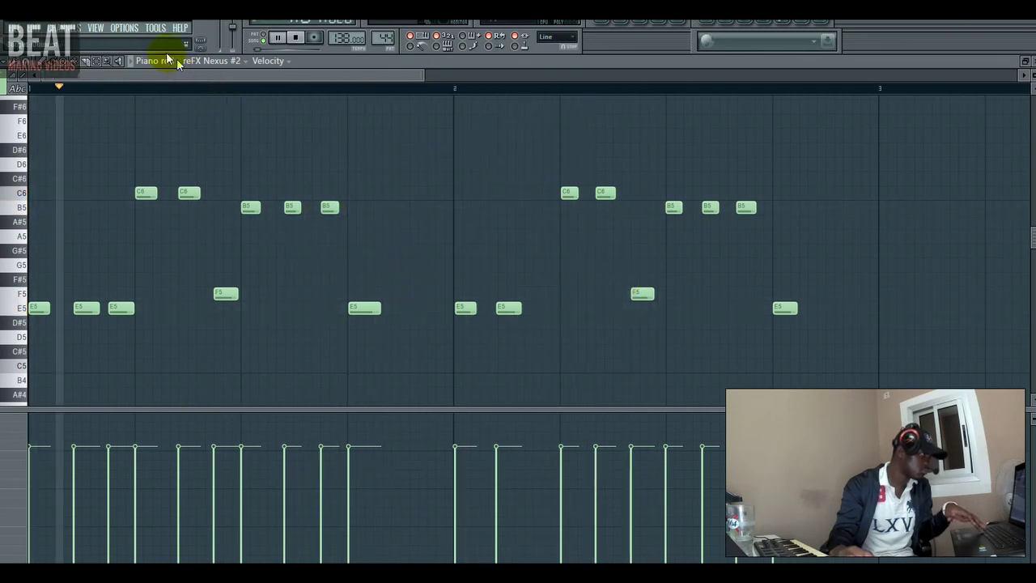
Step: Replace the second bar's notes with a duplicate of the first bar's melody starting at bar 2
left_click_drag(446, 160, 801, 334)
key("Delete")
left_click_drag(472, 356, 37, 191)
key("ctrl+b")
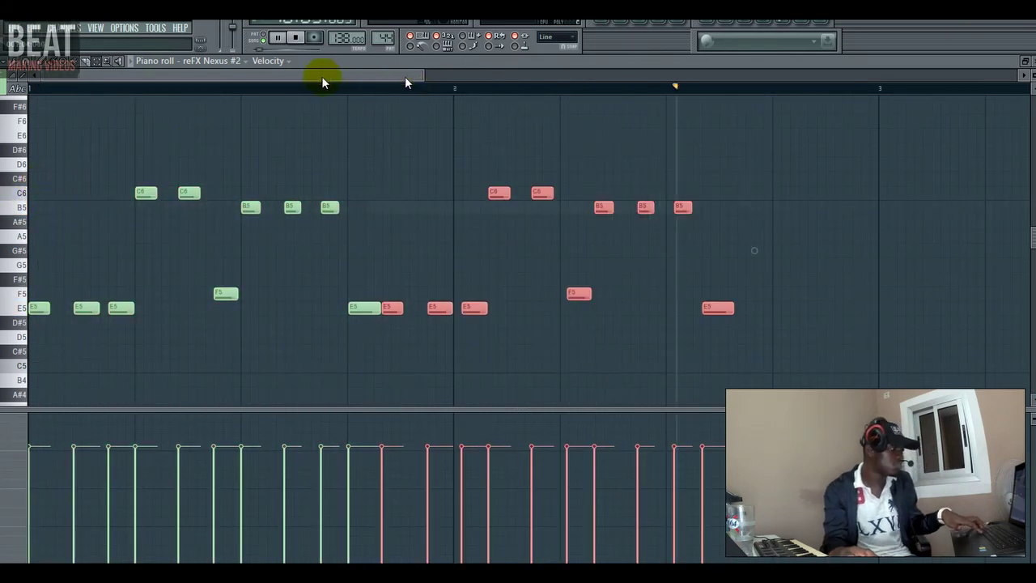
left_click_drag(450, 312, 510, 304)
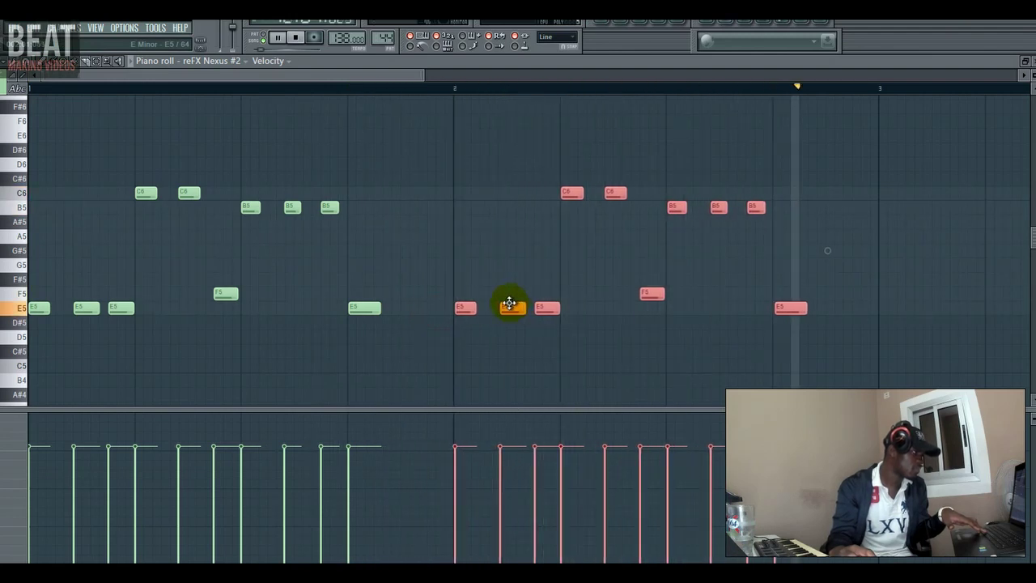
left_click(539, 169)
Step: Trim the first Guitare mute clip to one and a half bars and add two-bar clips at bars 13, 15, 17 and 19
left_click(597, 23)
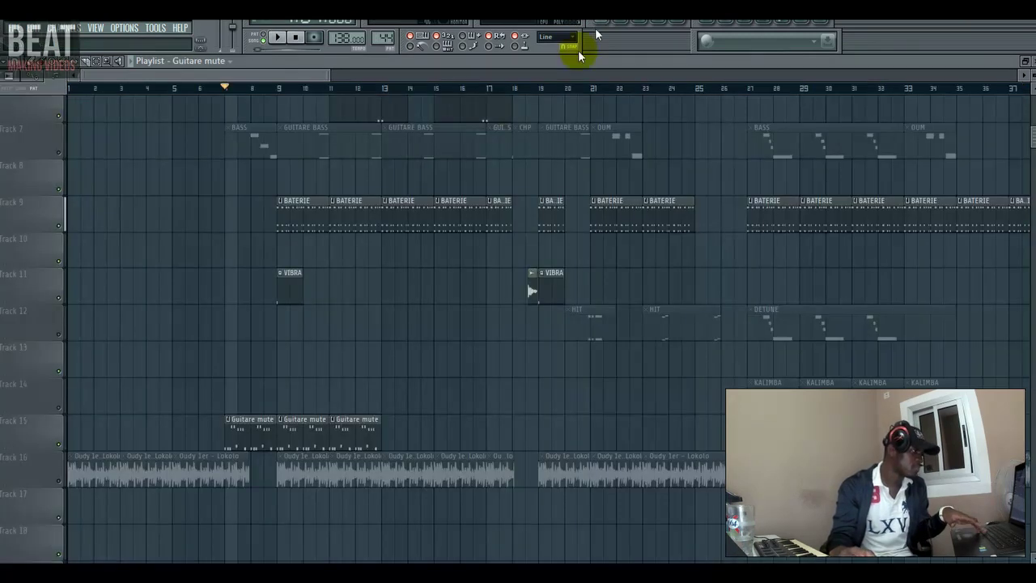
left_click_drag(275, 419, 265, 420)
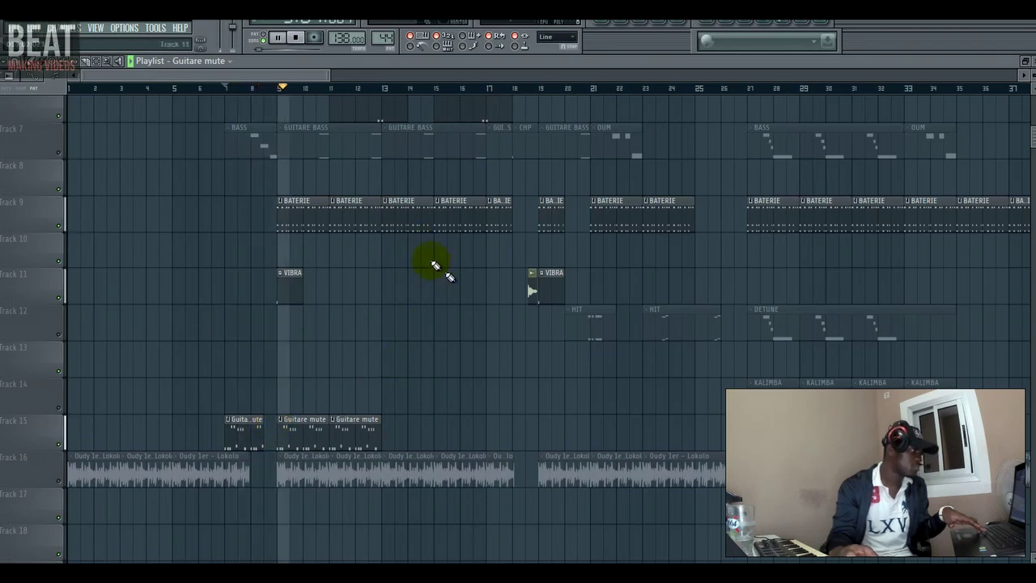
left_click(403, 422)
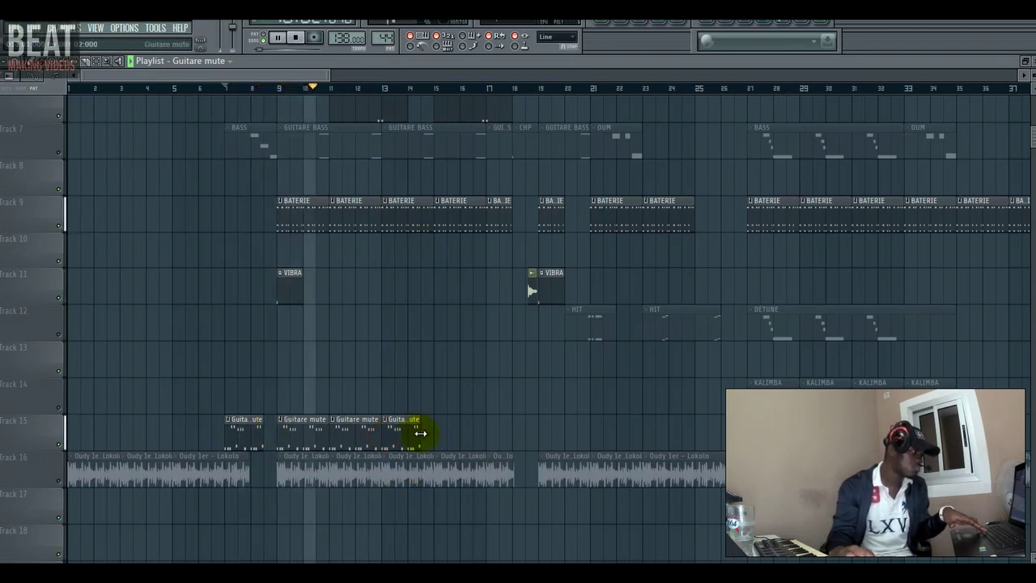
left_click_drag(421, 434, 431, 432)
left_click(440, 432)
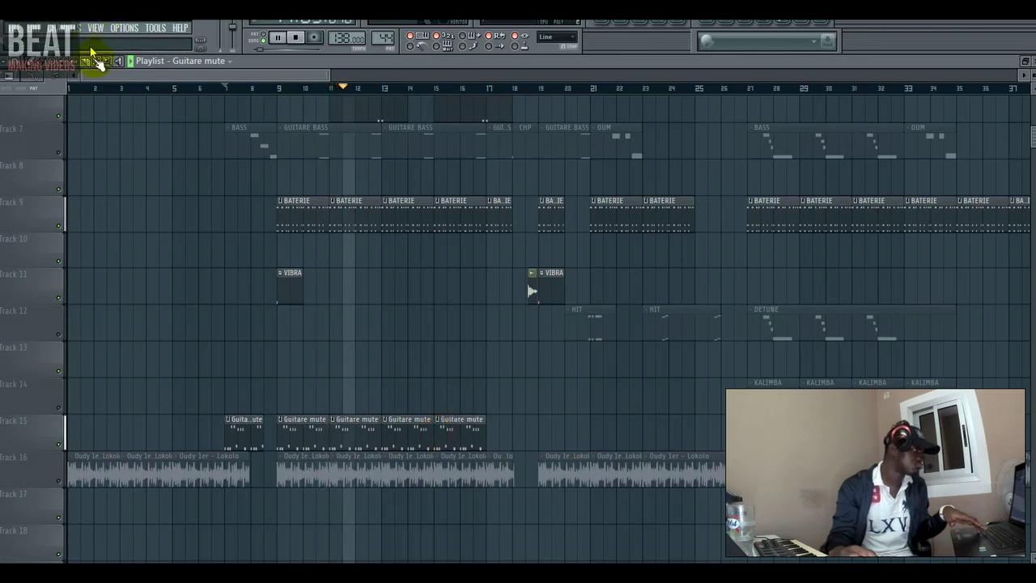
left_click(491, 430)
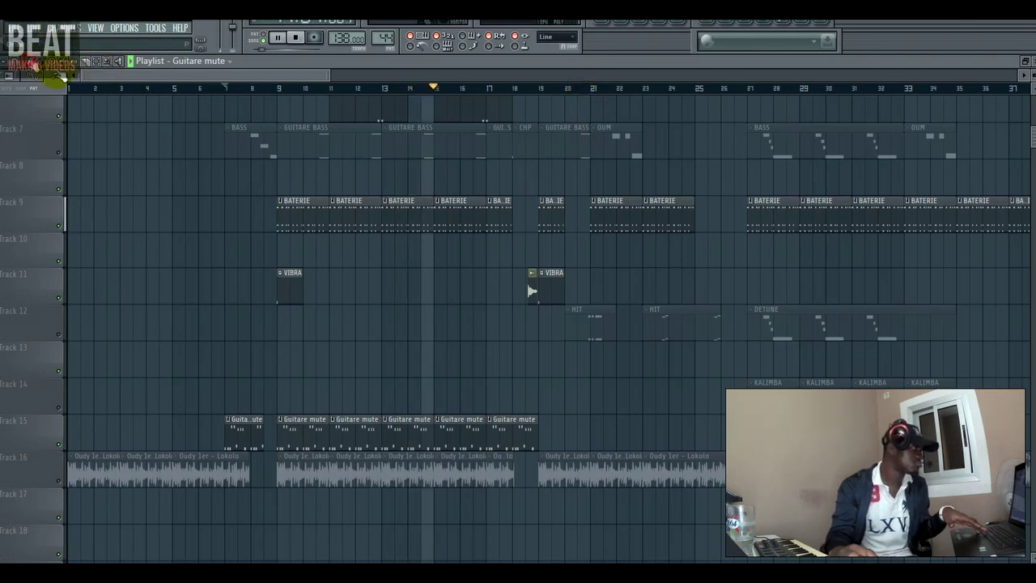
left_click(555, 432)
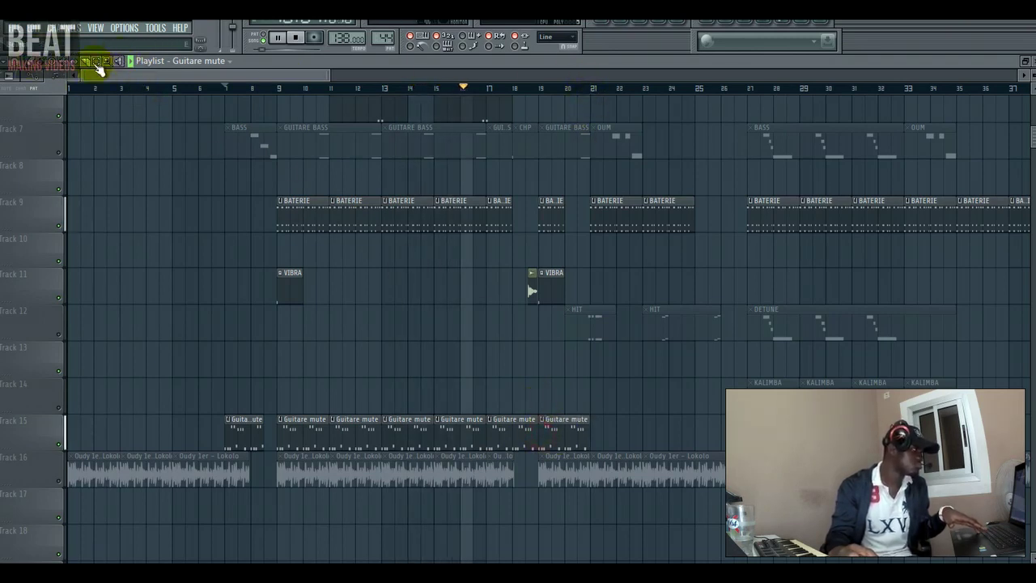
Step: Set the playlist's time selection from bar 9 to bar 21, deselect the clips and audition the loop
left_click_drag(591, 99, 282, 108)
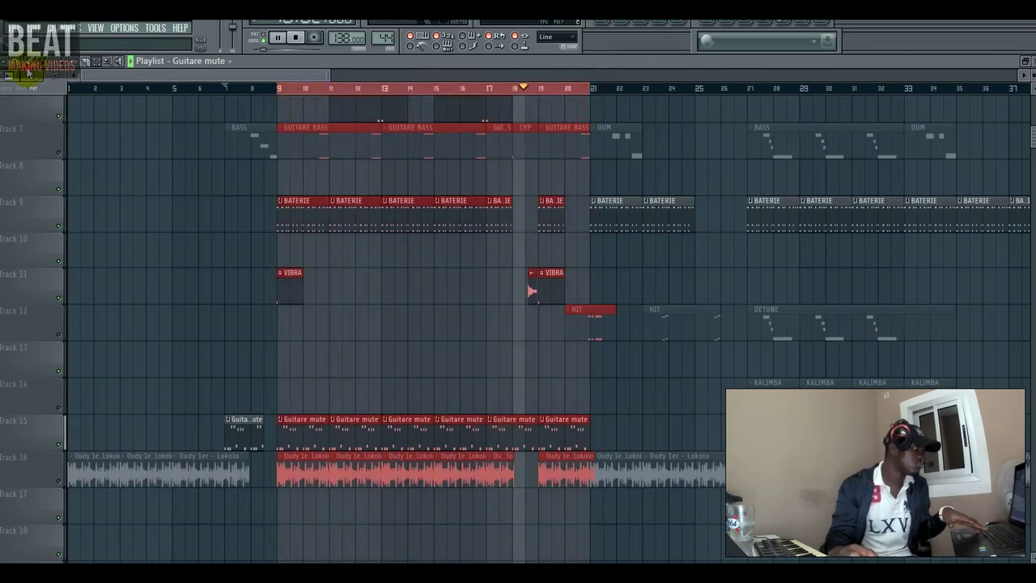
left_click(596, 385)
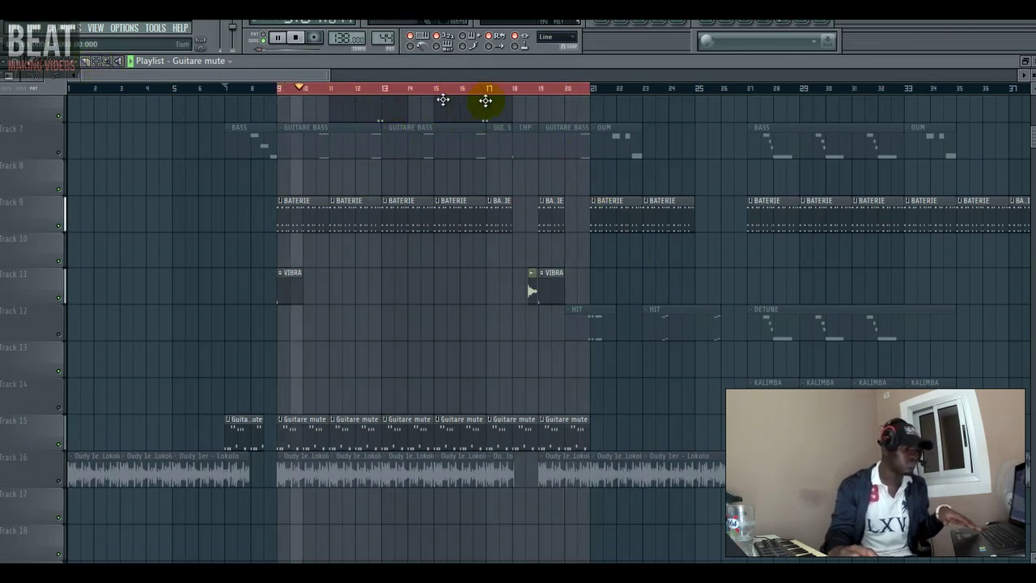
key("space")
Step: Play the arrangement while trying notes live on the ACOUST..1_A#2 channel
left_click(623, 23)
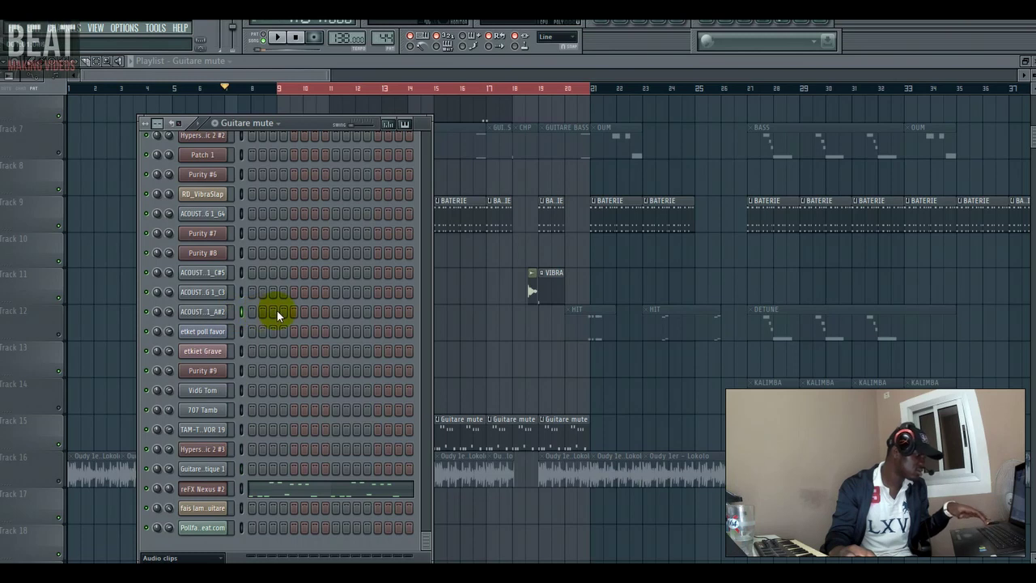
key("space")
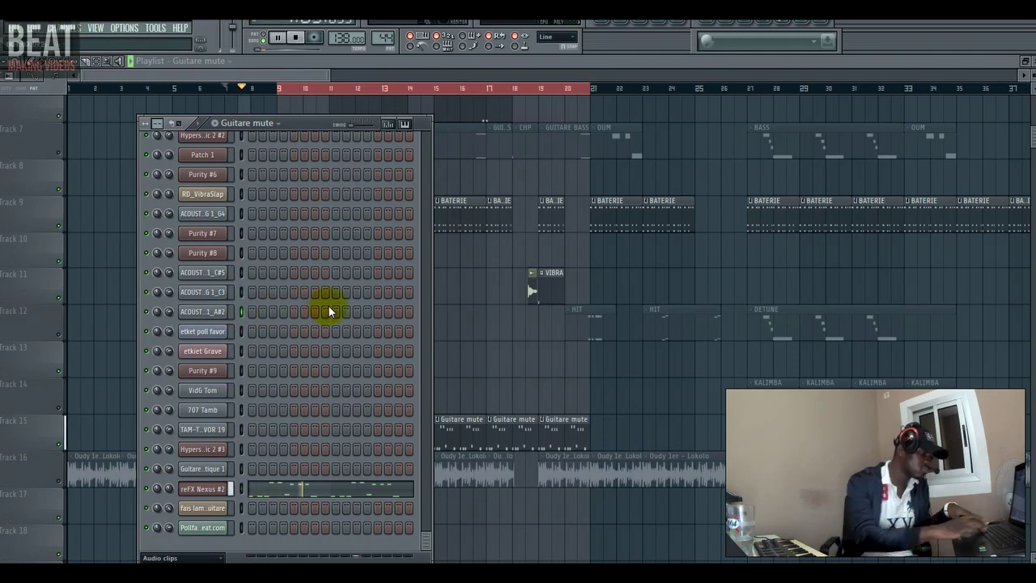
key("z")
key("z")
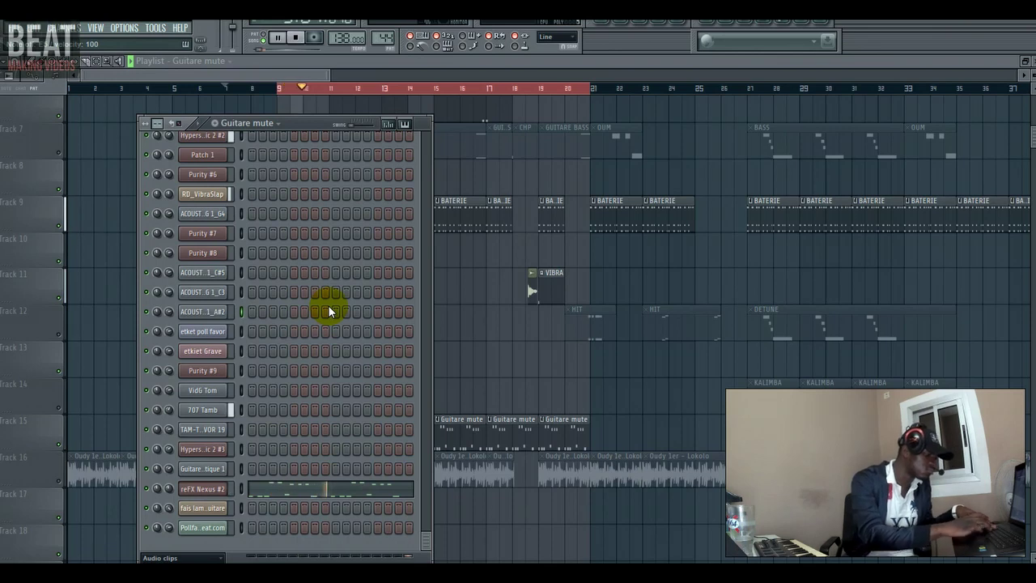
key("space")
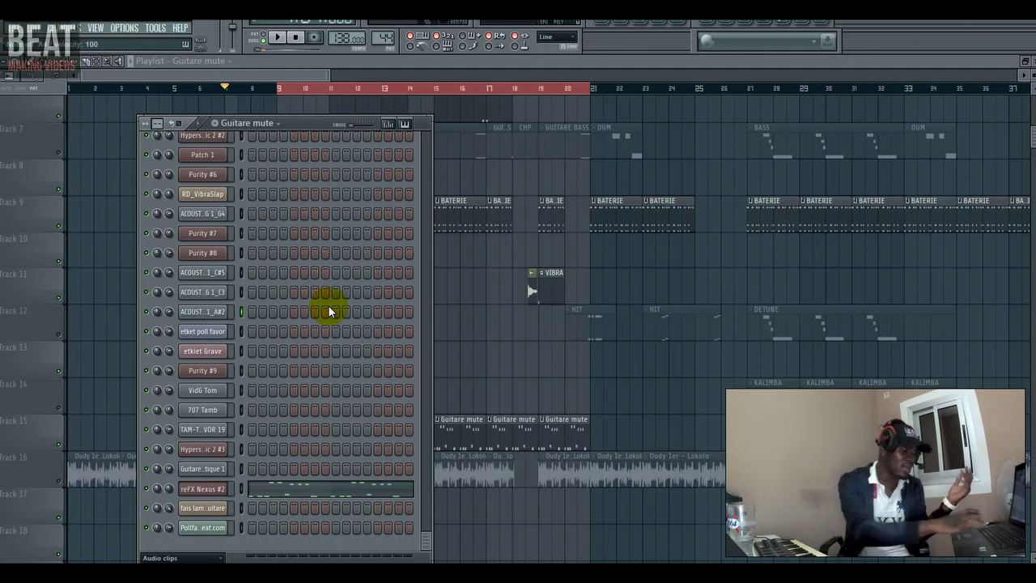
key("space")
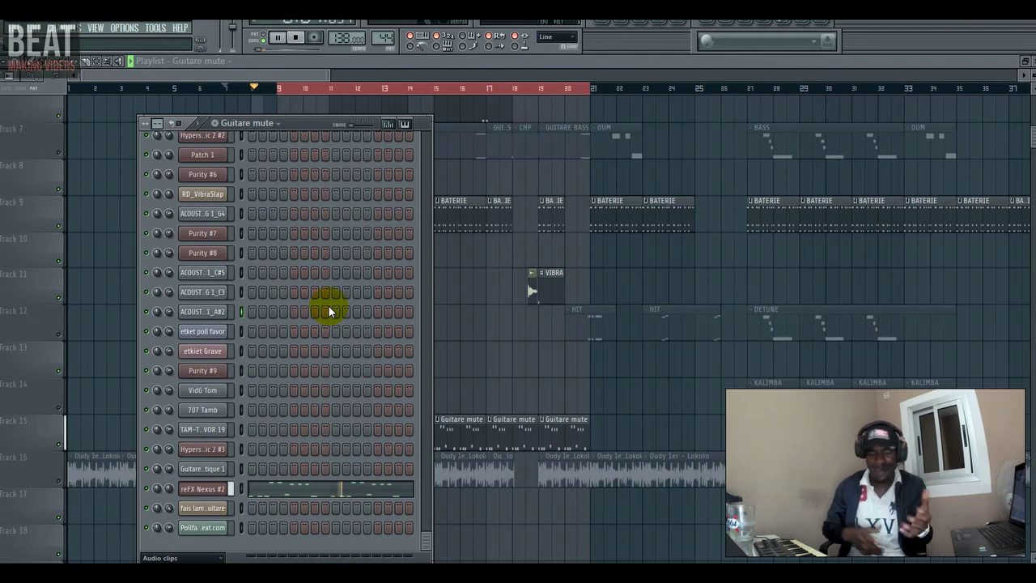